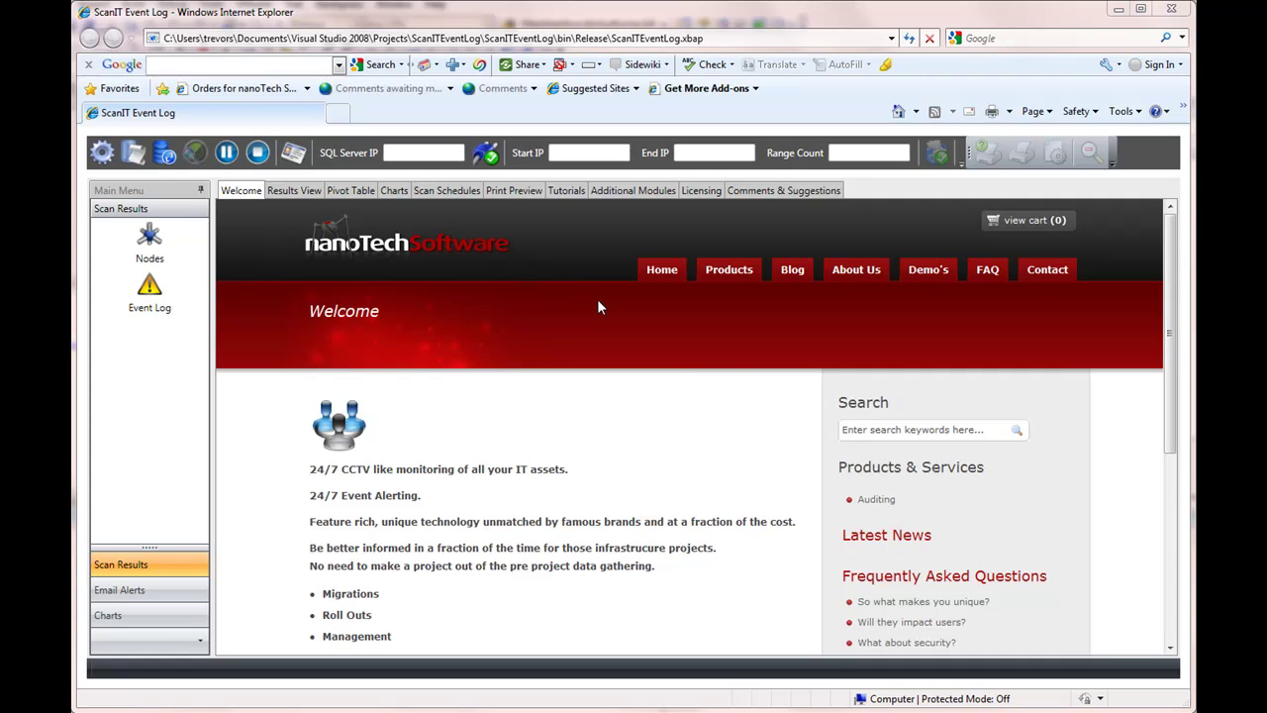
# Step: Enter SQL Server IP 192.168.1.2 and connect to the server
pyautogui.click(424, 152)
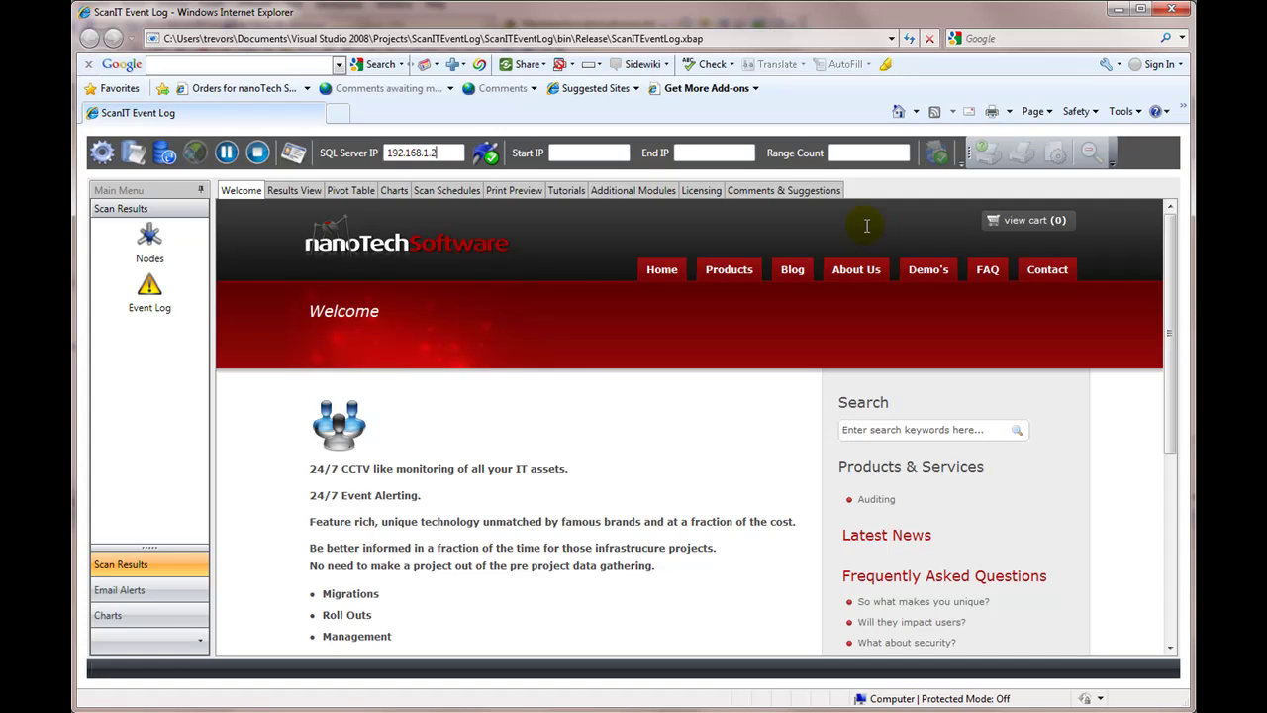
pyautogui.click(485, 150)
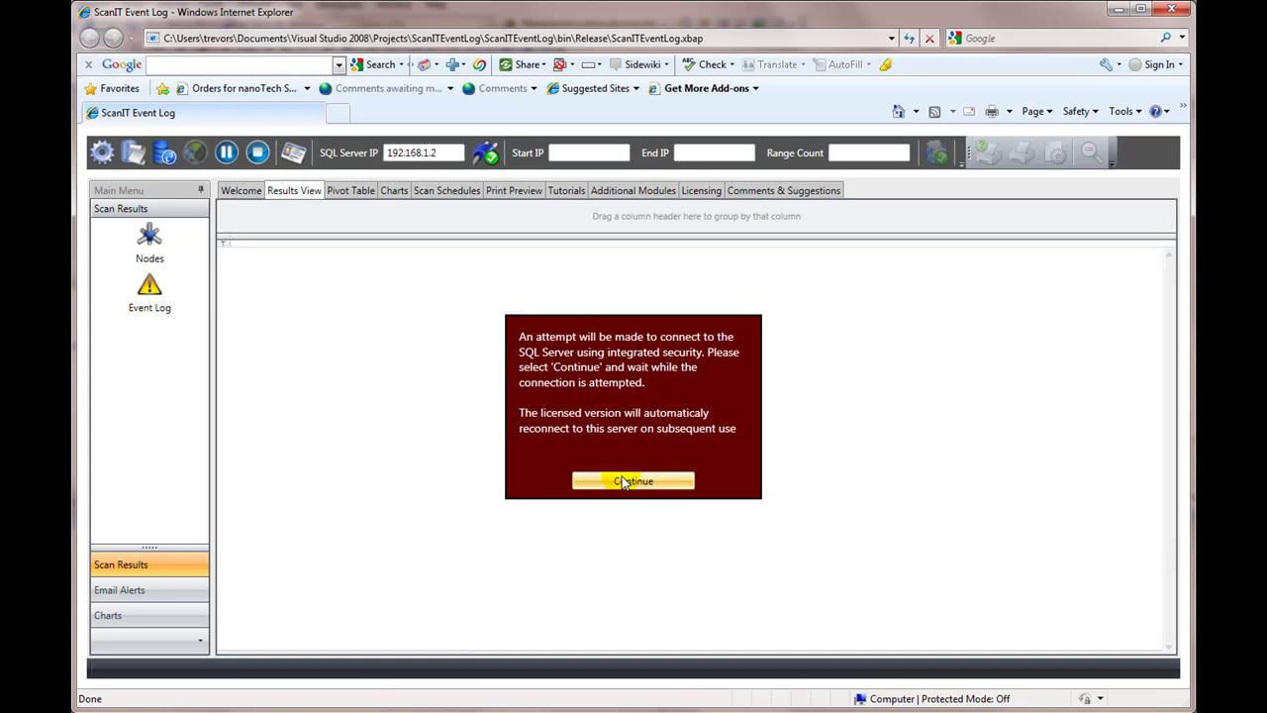
# Step: Continue past the integrated-security notice so the range fills 192.168.1.1 to 192.168.1.255
pyautogui.click(624, 482)
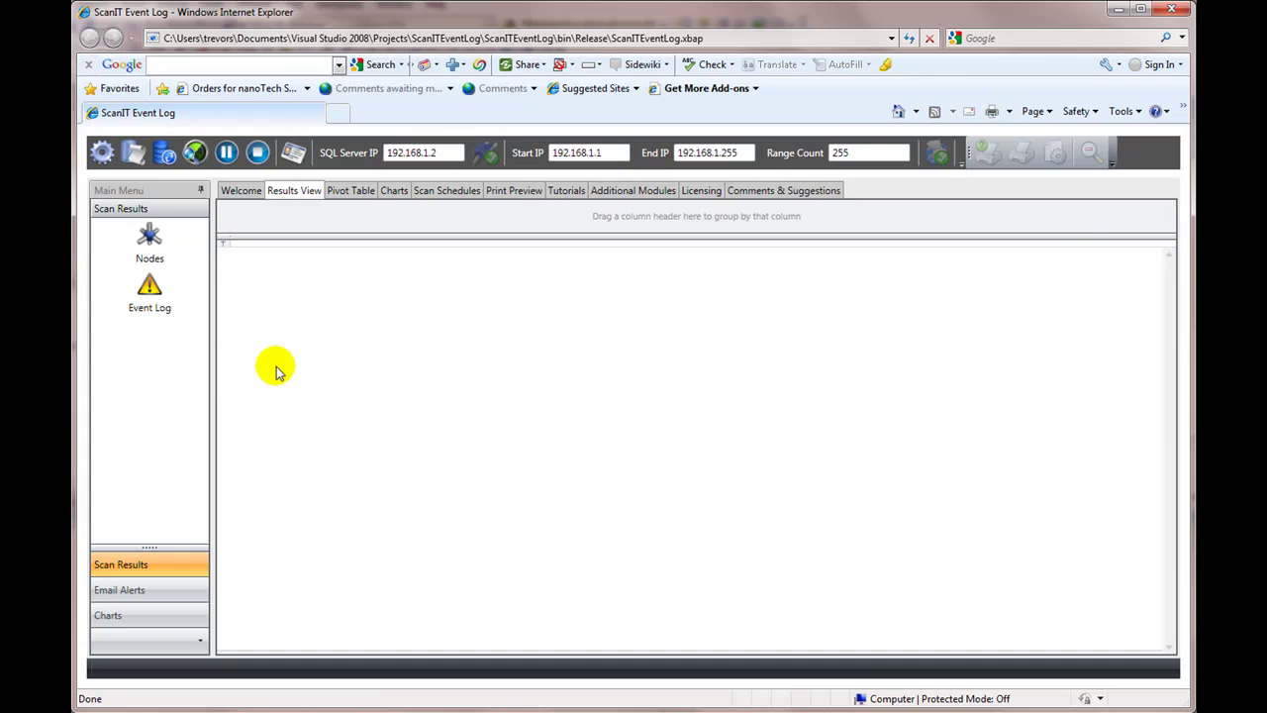
# Step: Show the Nodes scan results, listing the 254 scanned nodes in the Results View
pyautogui.click(158, 248)
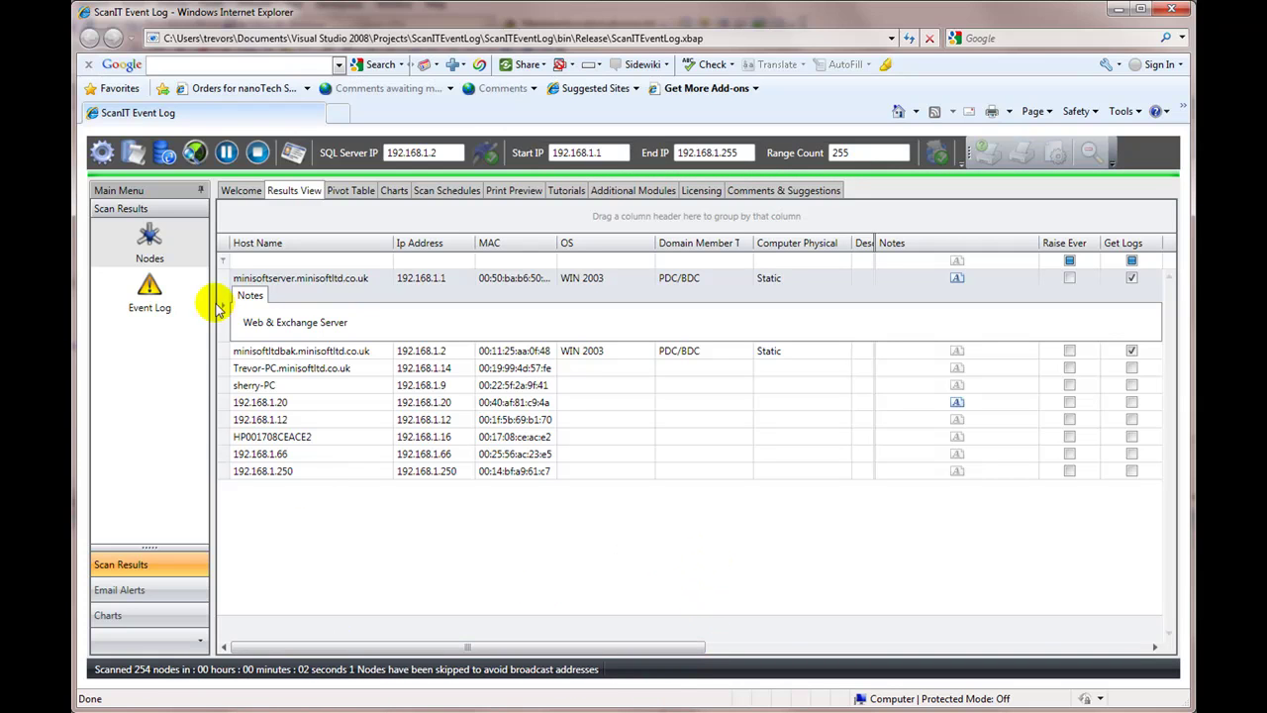
# Step: Show the Event Log results and fully collapse the host name groups
pyautogui.click(147, 292)
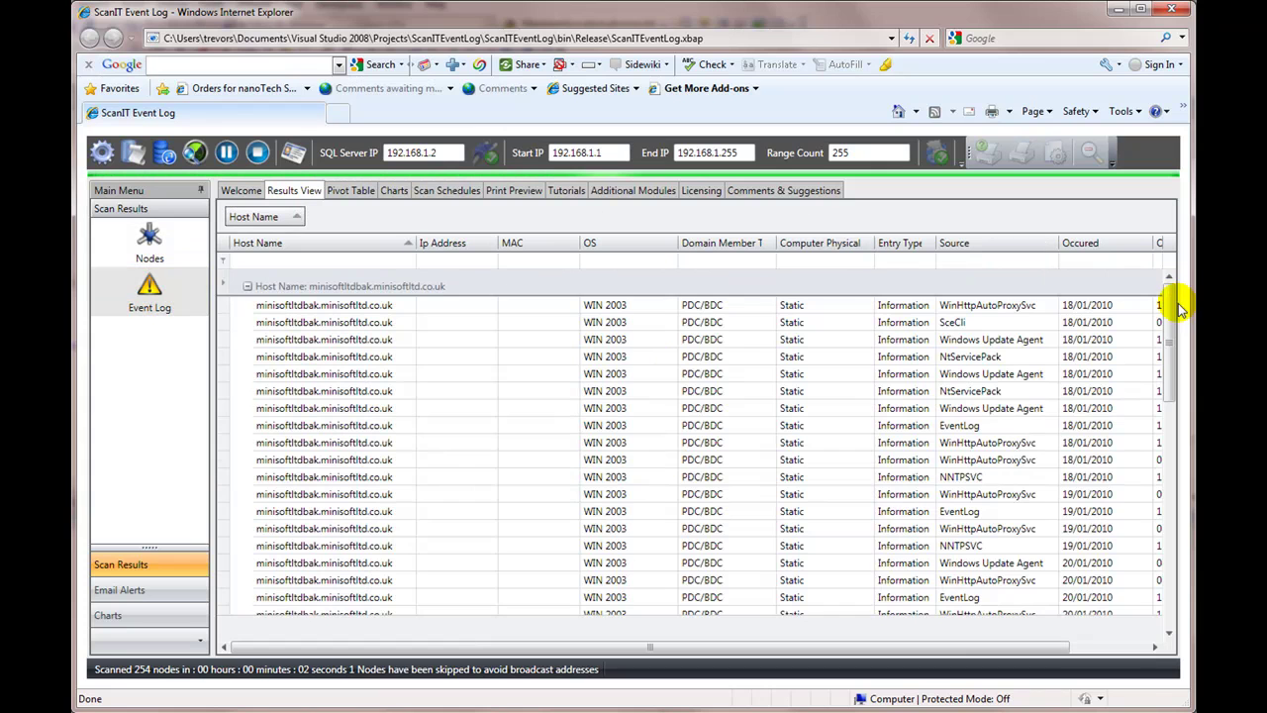
pyautogui.moveTo(1168, 302); pyautogui.dragTo(1163, 266)
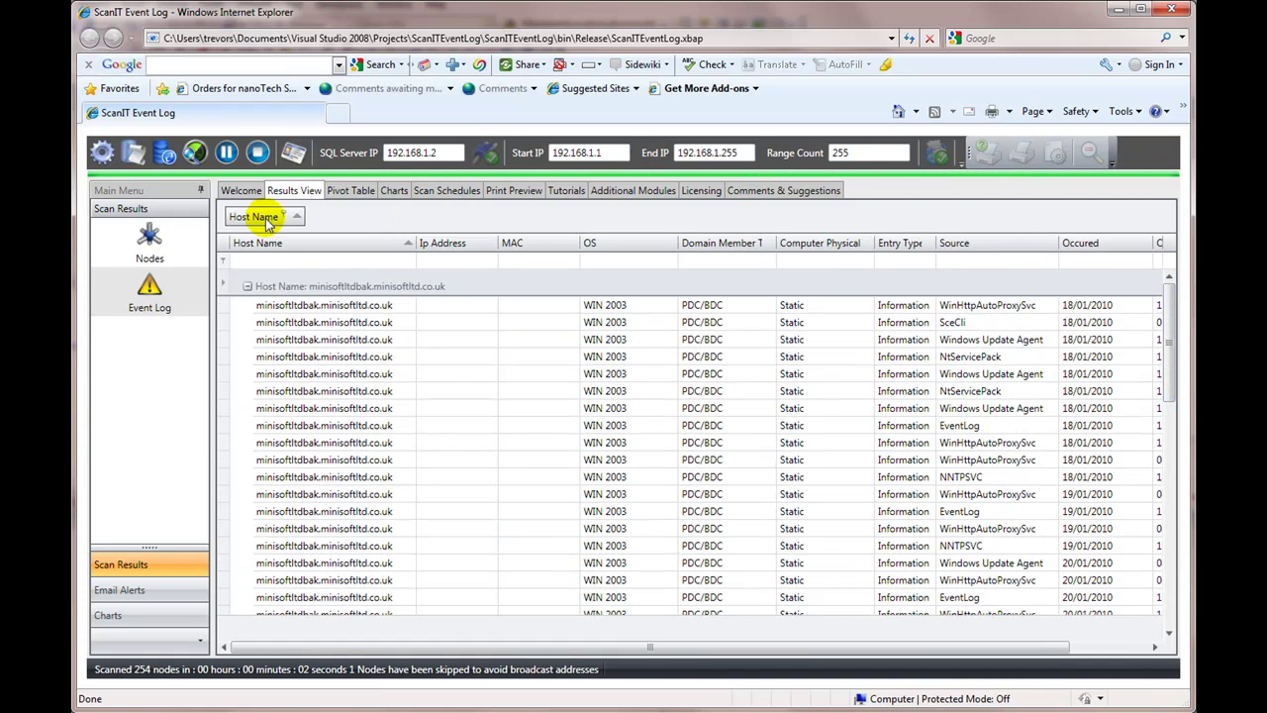
pyautogui.rightClick(369, 219)
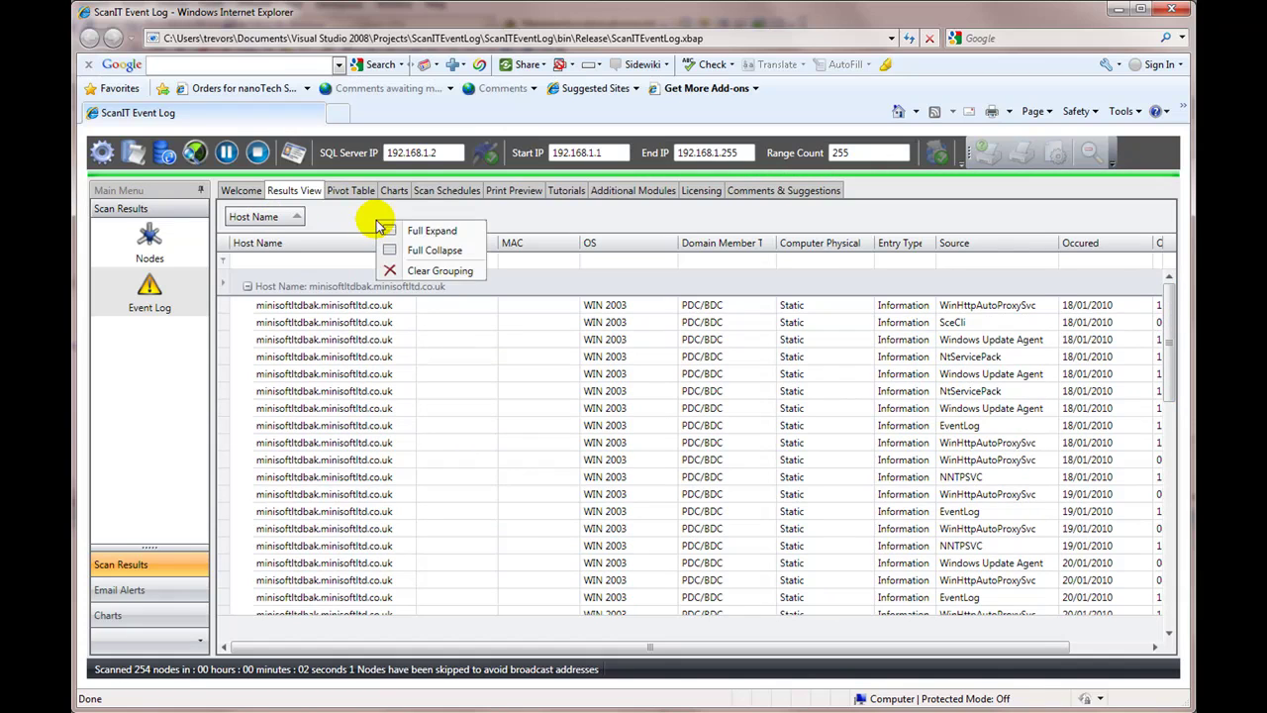
pyautogui.click(440, 250)
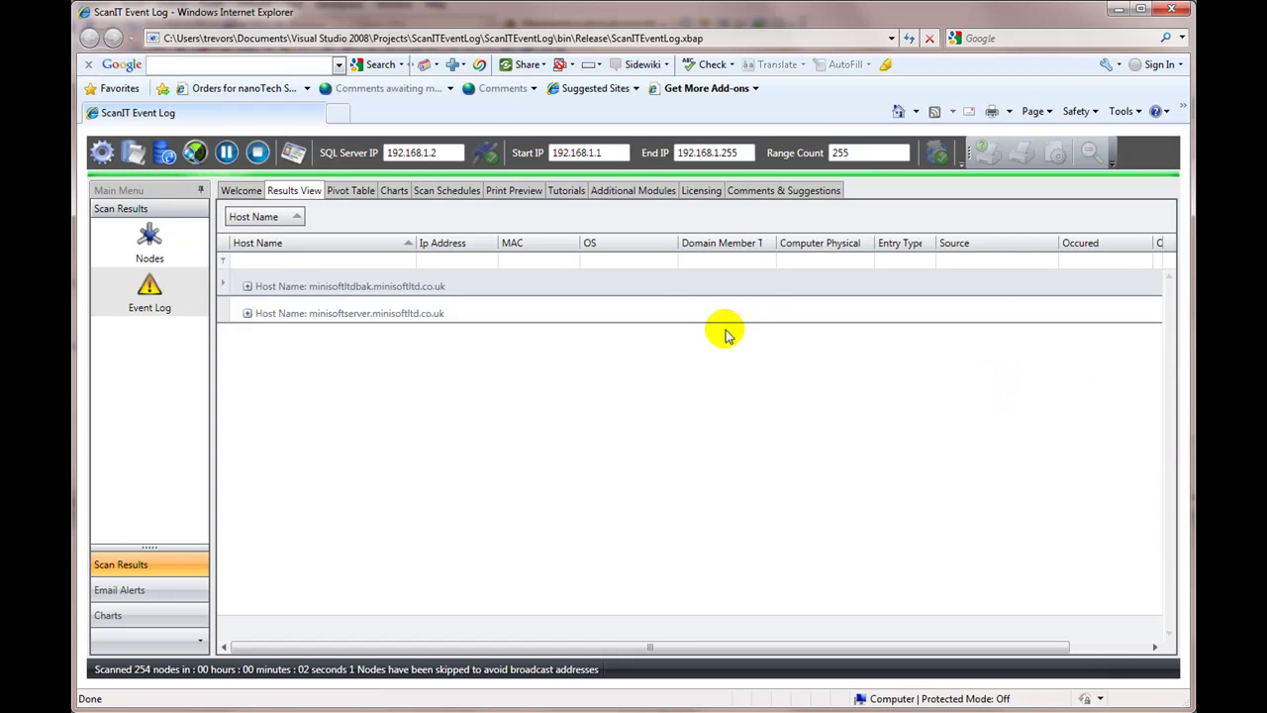
# Step: Browse both host groups, leaving minisoftltdbak.minisoftltd.co.uk expanded with its WIN 2003 Information entries
pyautogui.click(247, 287)
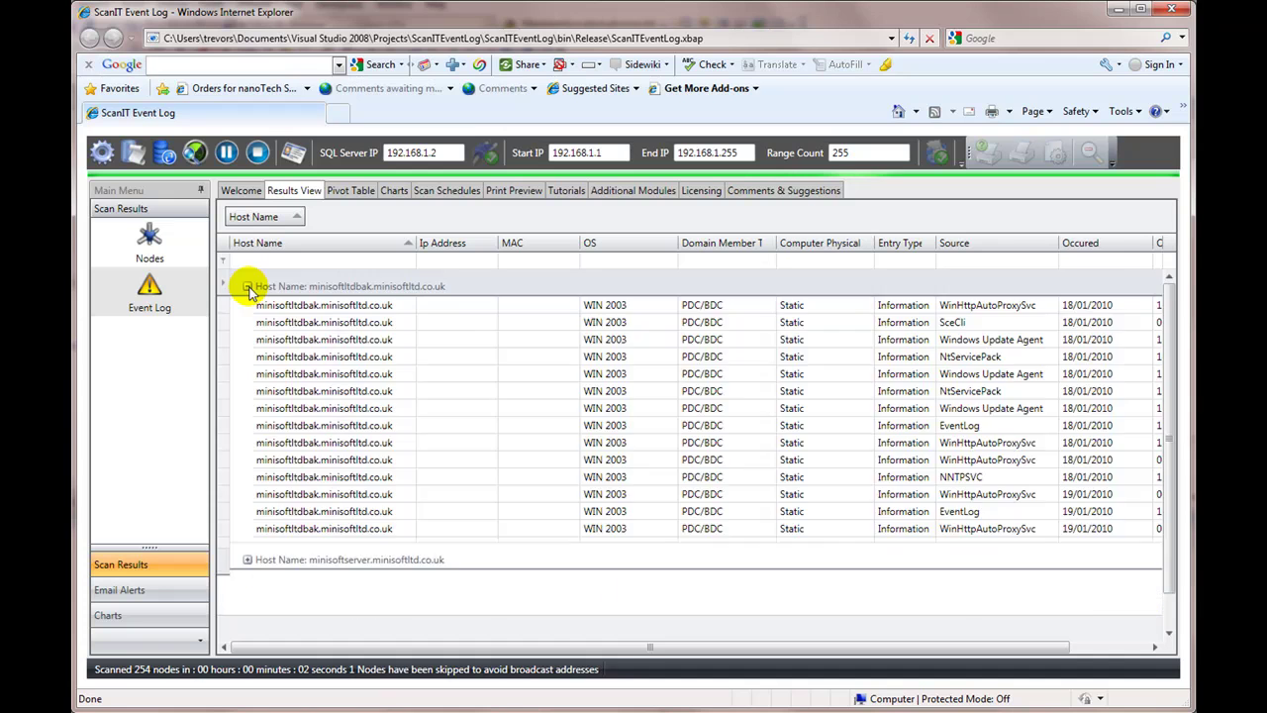
pyautogui.click(245, 286)
pyautogui.click(248, 314)
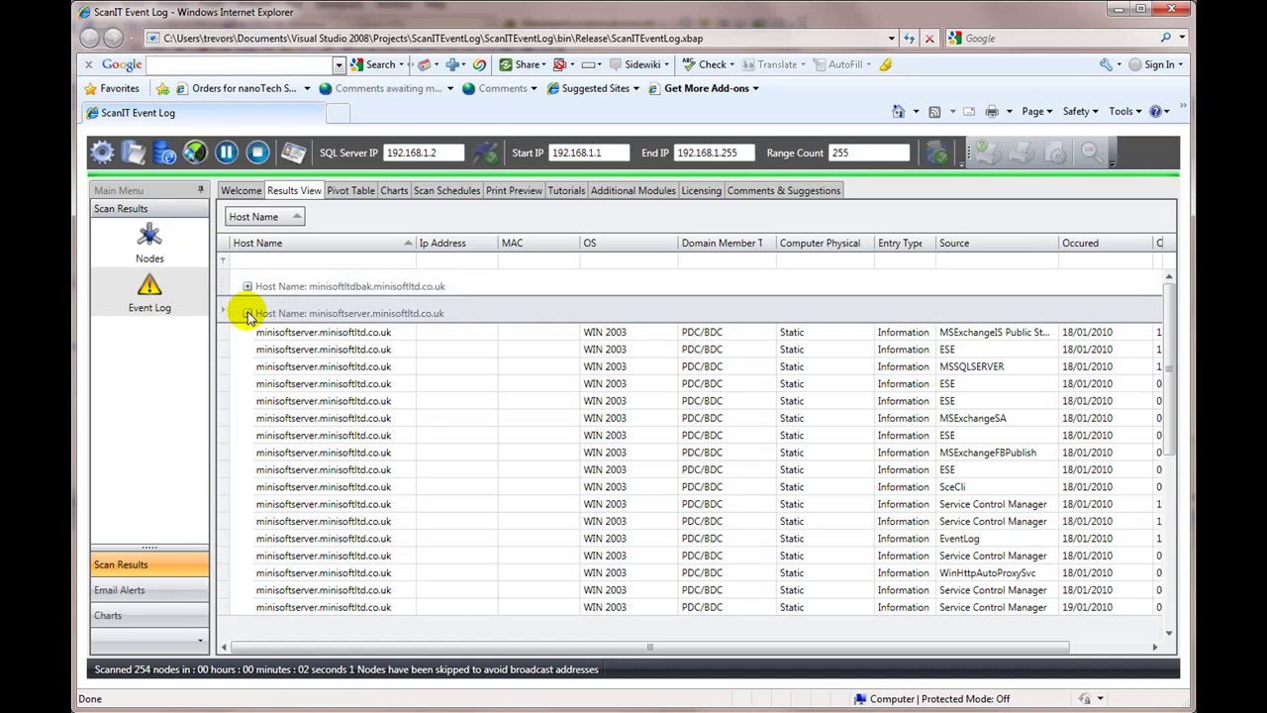
pyautogui.click(247, 314)
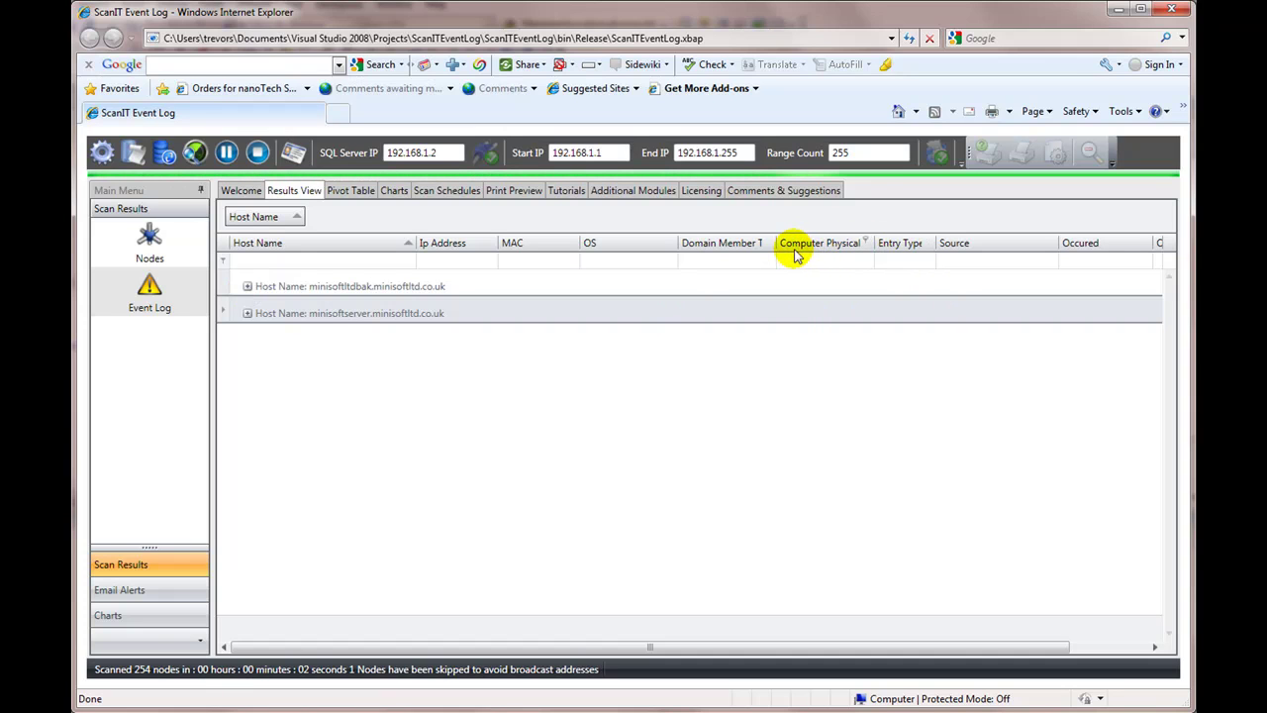
pyautogui.click(247, 287)
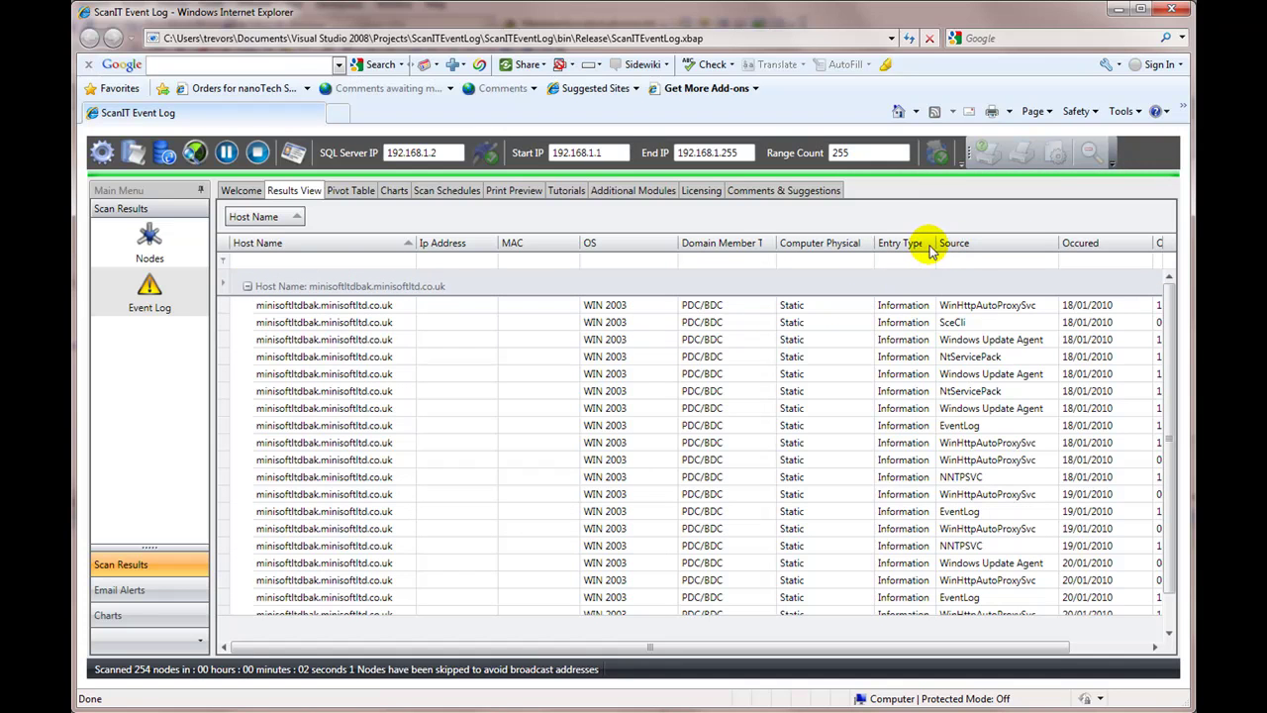
# Step: Widen the Entry Type column and expand the Windows Update Agent Event ID 19 message citing KB890830
pyautogui.moveTo(933, 243); pyautogui.dragTo(988, 242)
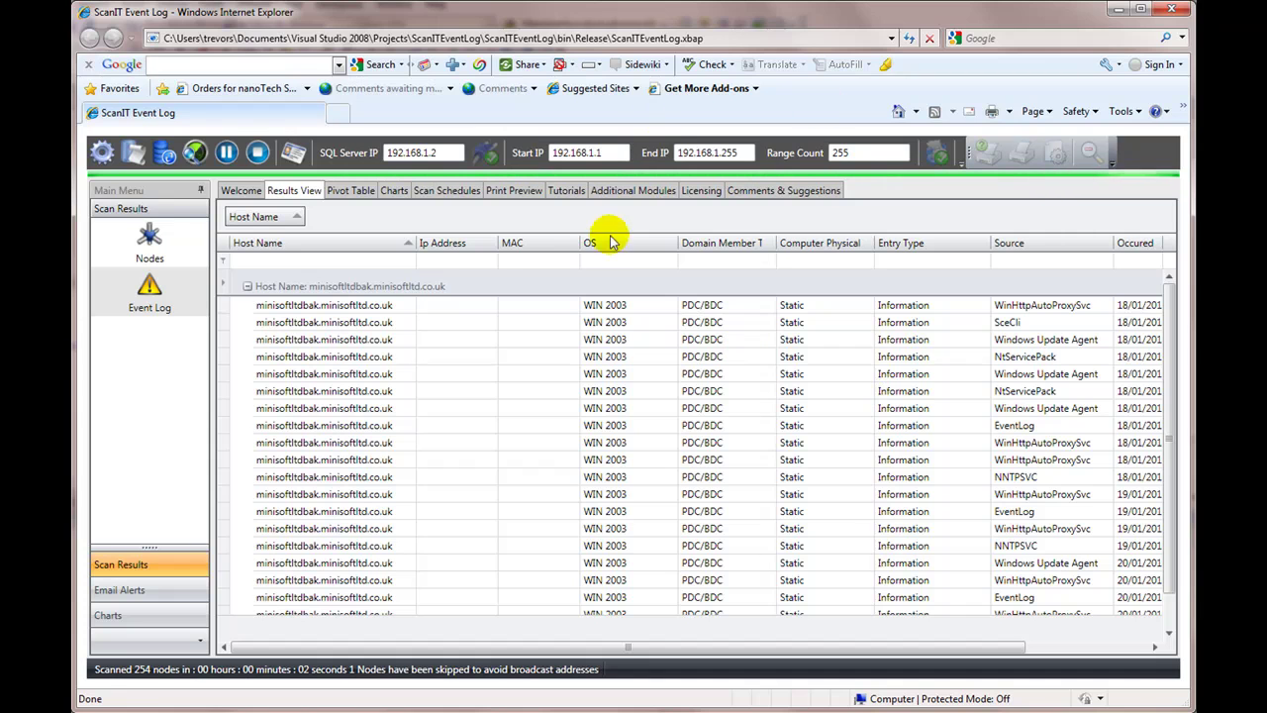
pyautogui.moveTo(1176, 300); pyautogui.dragTo(1148, 280)
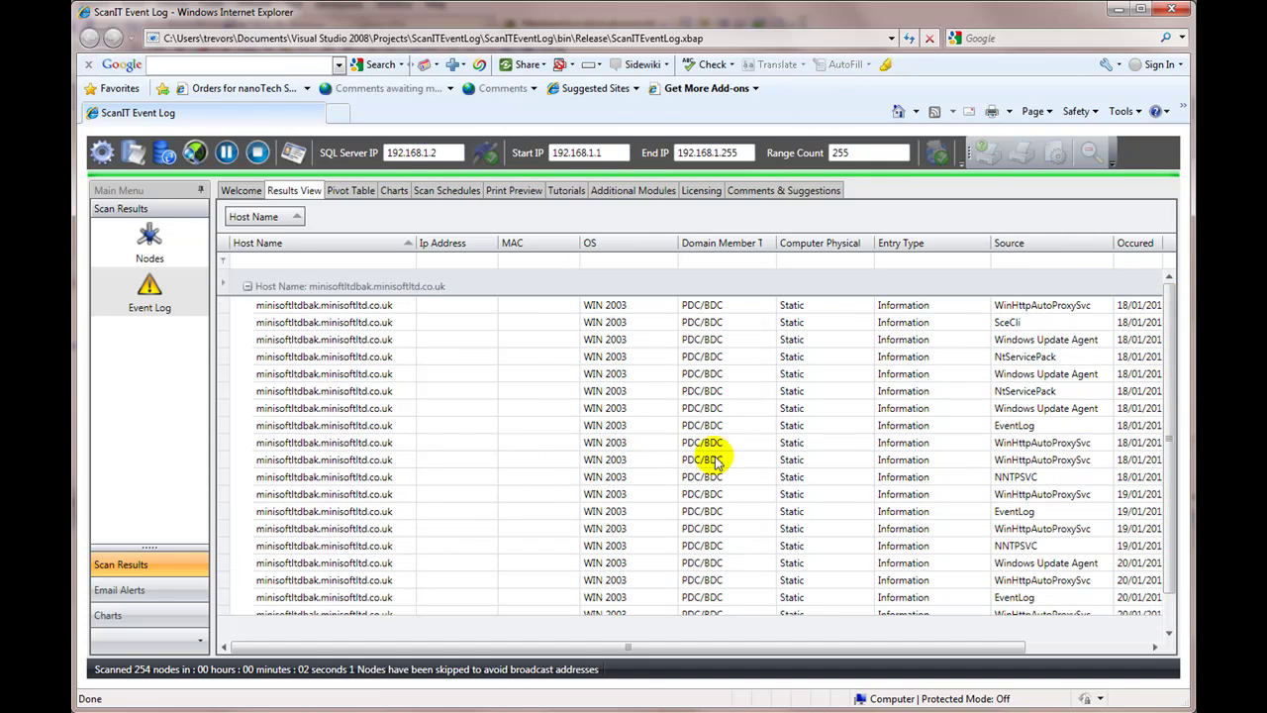
pyautogui.moveTo(358, 648); pyautogui.dragTo(728, 678)
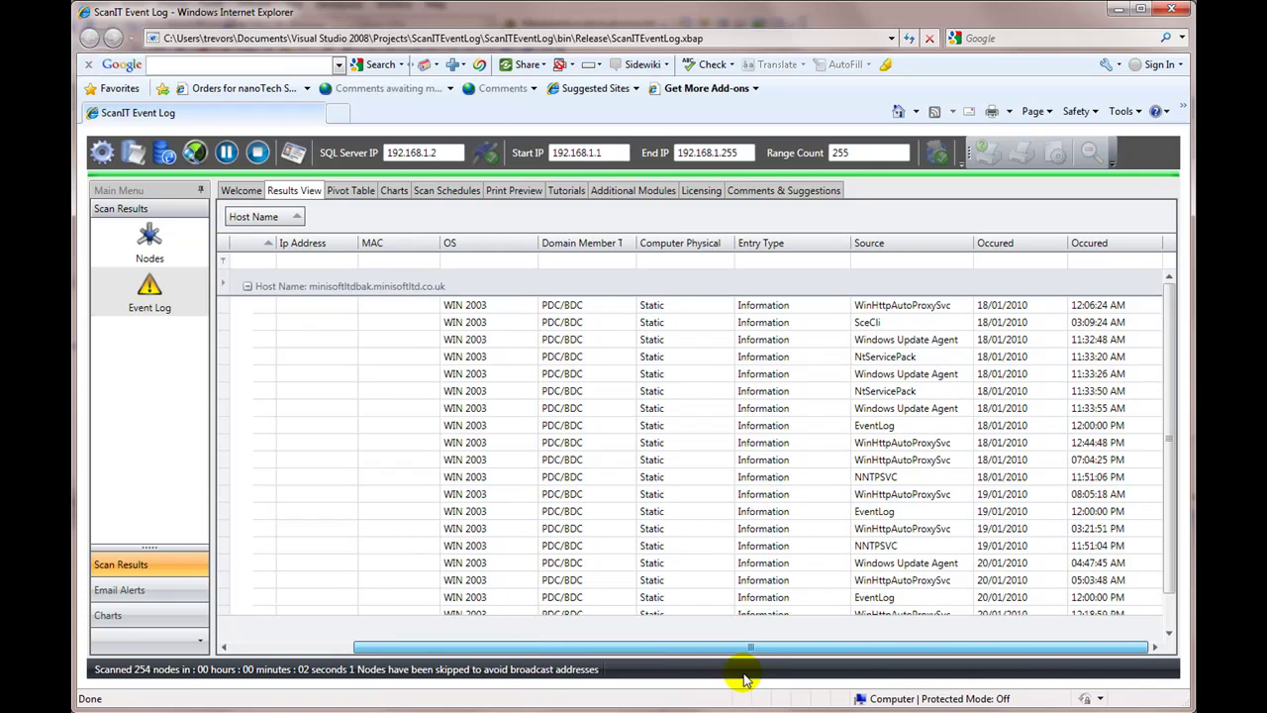
pyautogui.moveTo(391, 648); pyautogui.dragTo(266, 648)
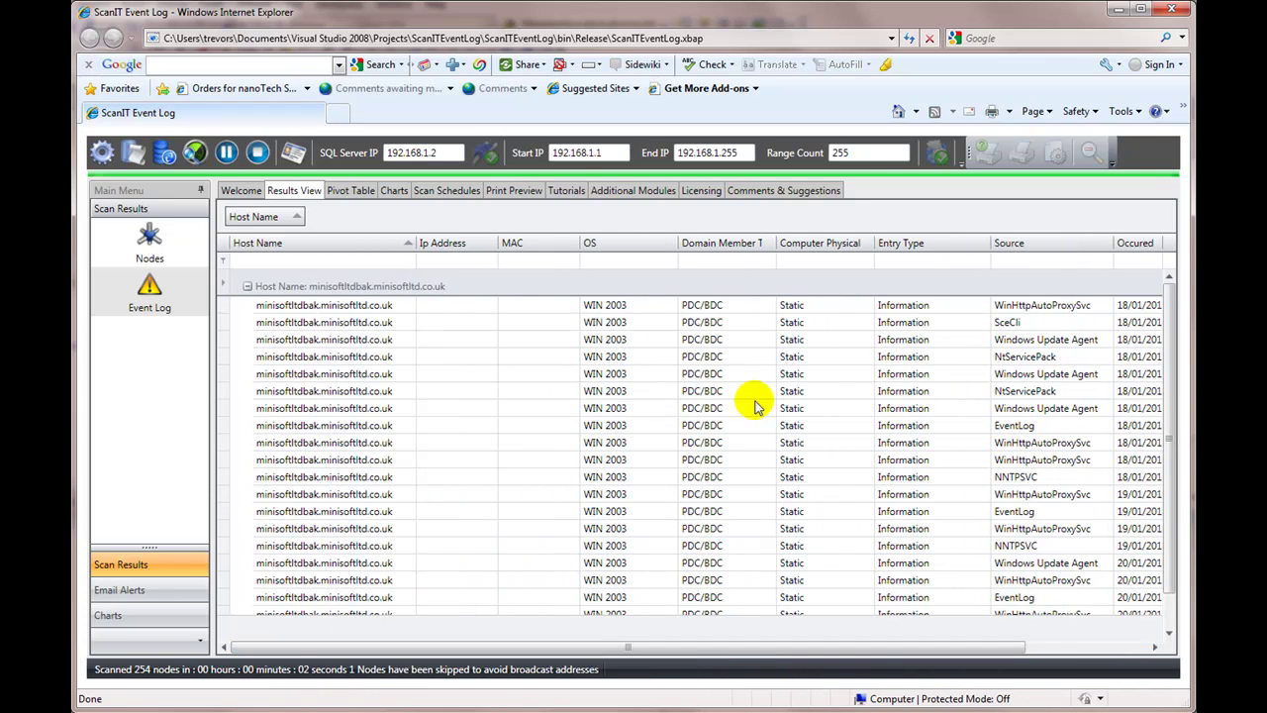
pyautogui.click(625, 340)
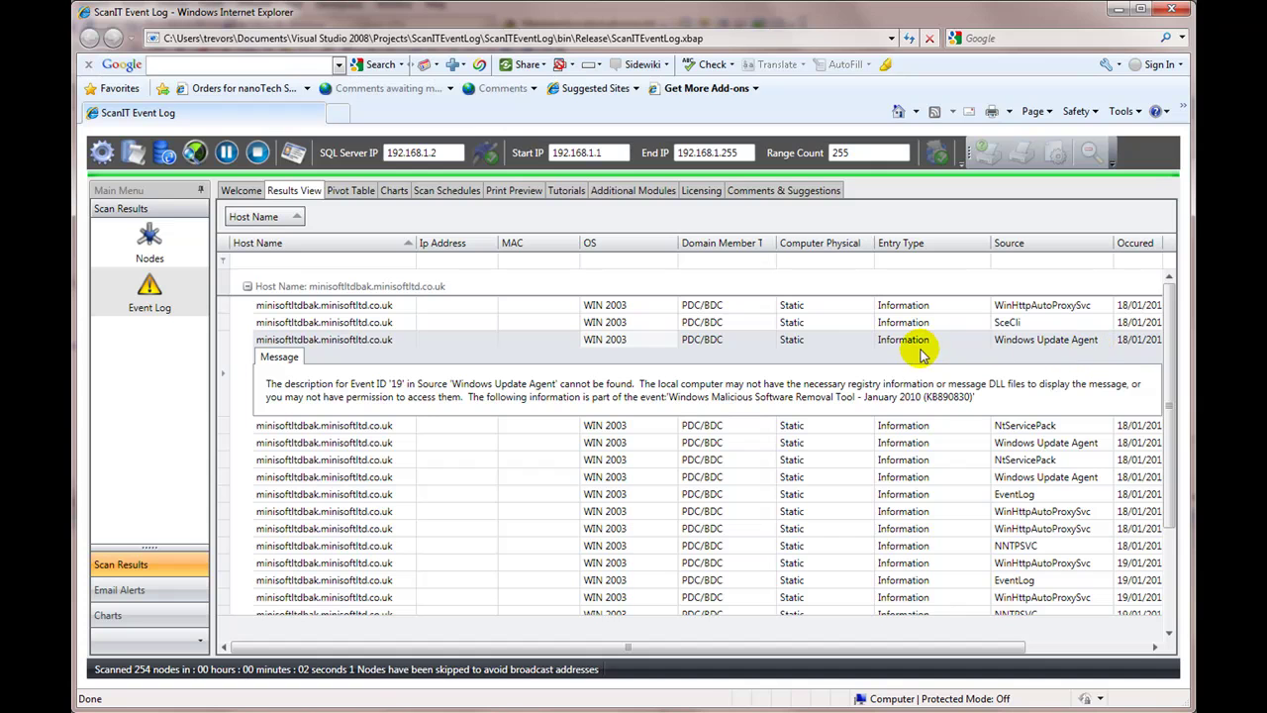
# Step: View NtServicePack, Windows Update Agent and EventLog messages, then add Entry Type grouping under Host Name
pyautogui.click(722, 431)
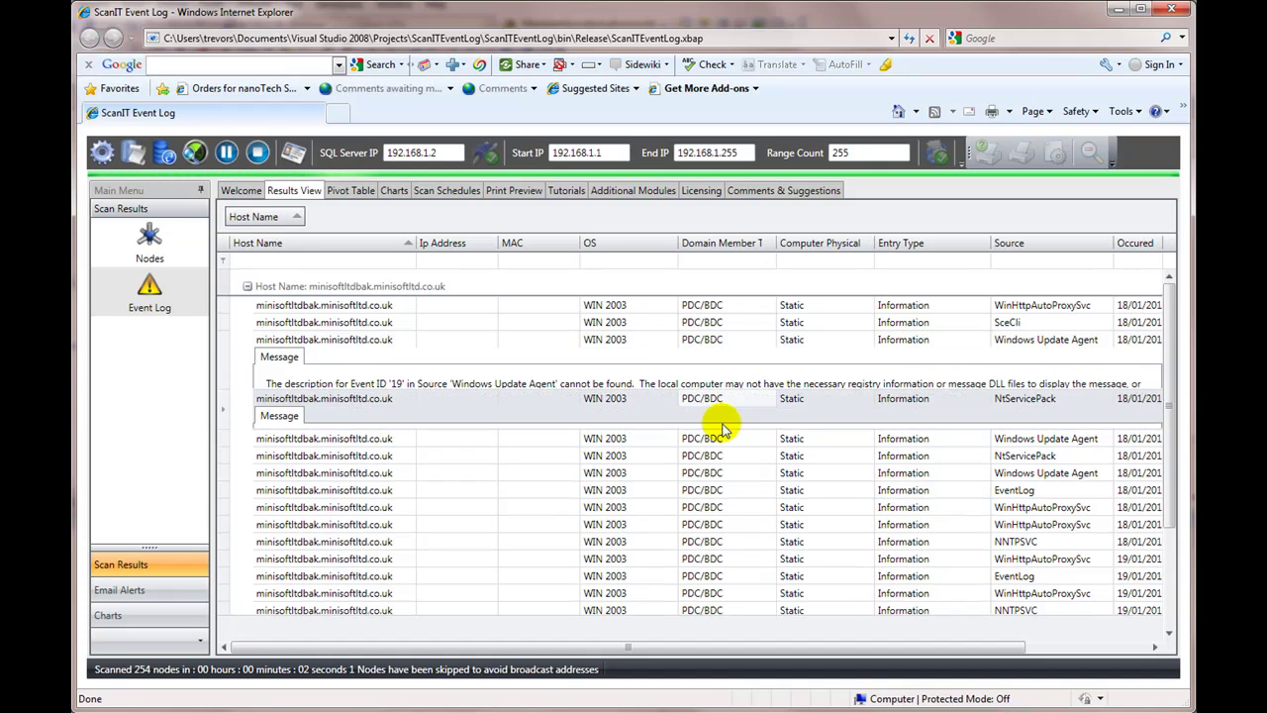
pyautogui.click(721, 431)
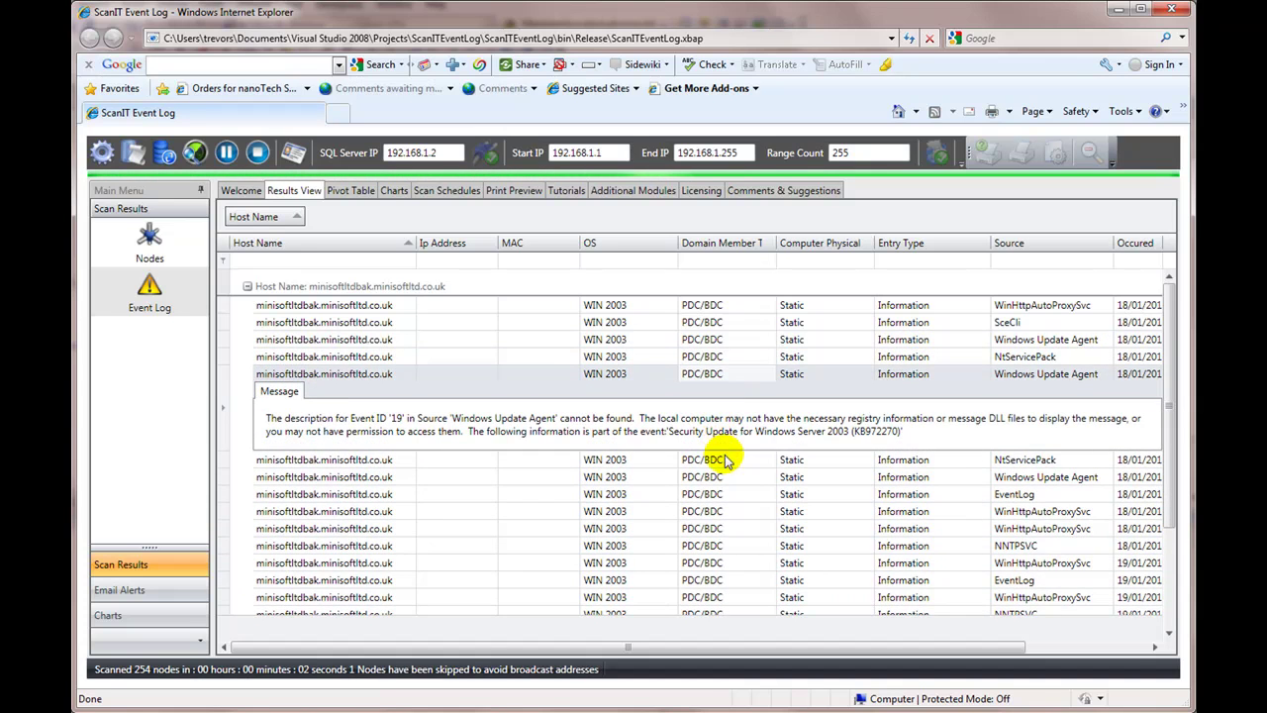
pyautogui.click(725, 460)
pyautogui.click(723, 463)
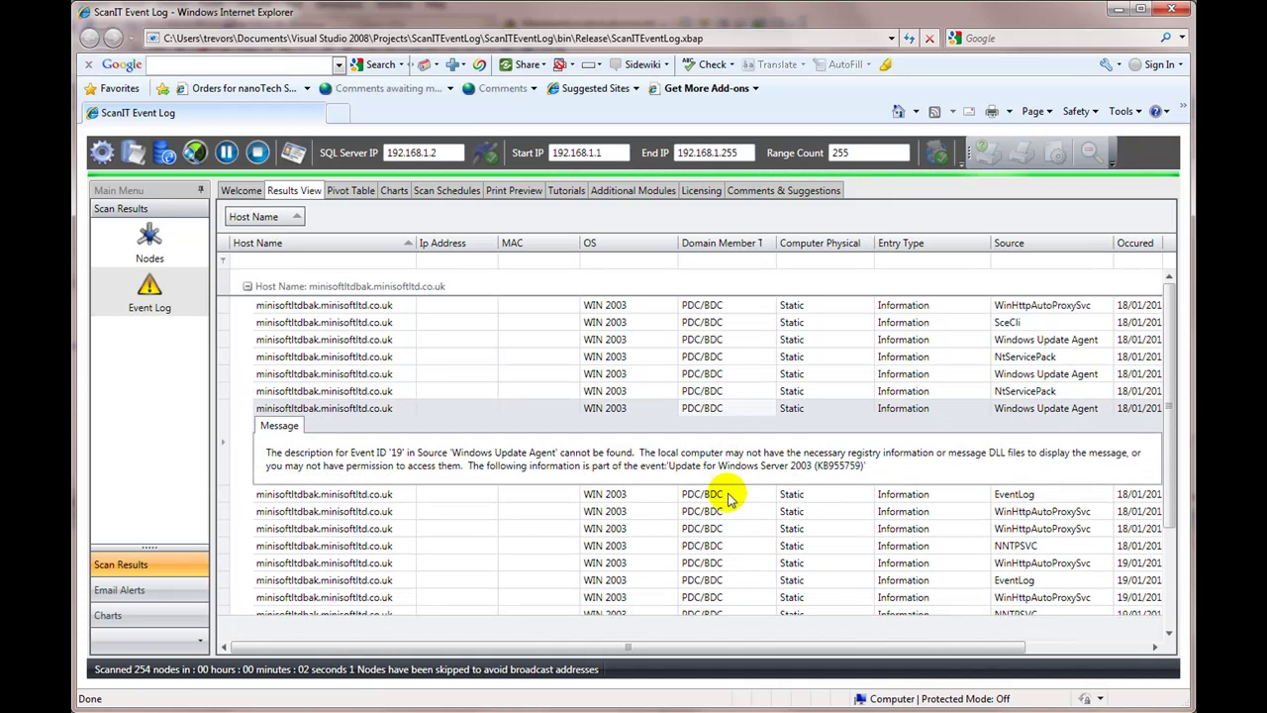
pyautogui.click(727, 497)
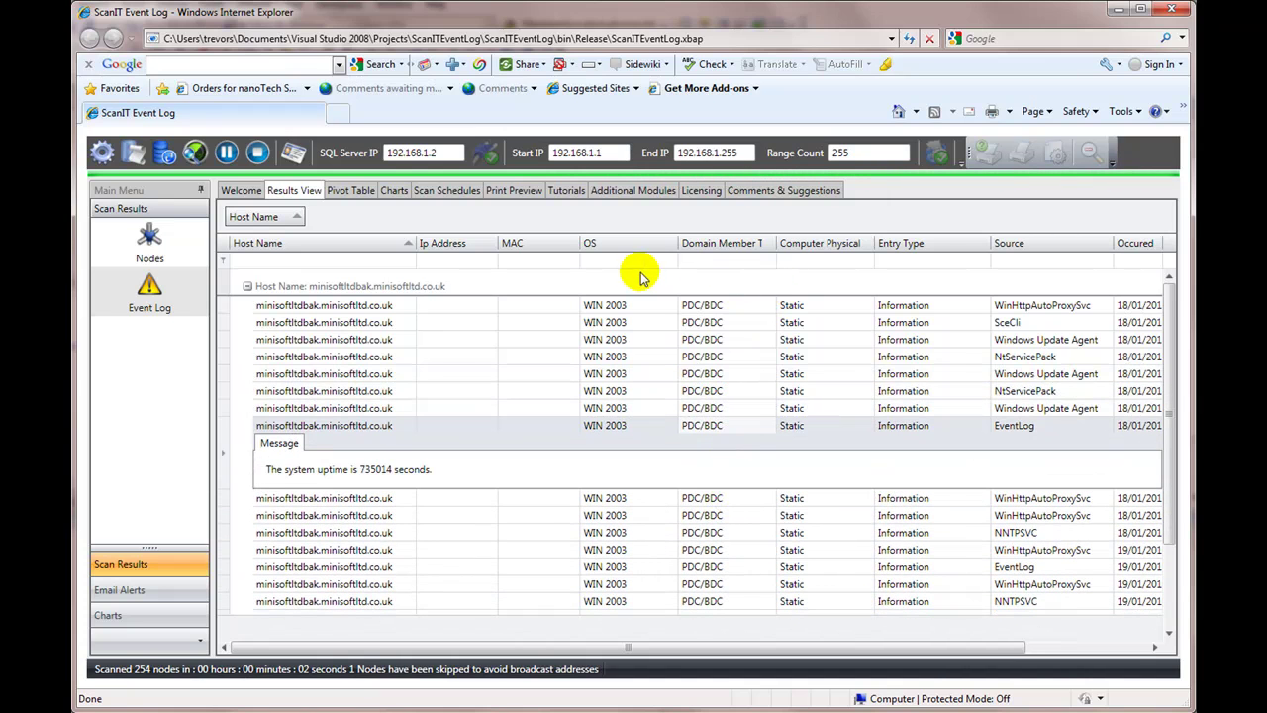
pyautogui.moveTo(899, 245); pyautogui.dragTo(376, 207)
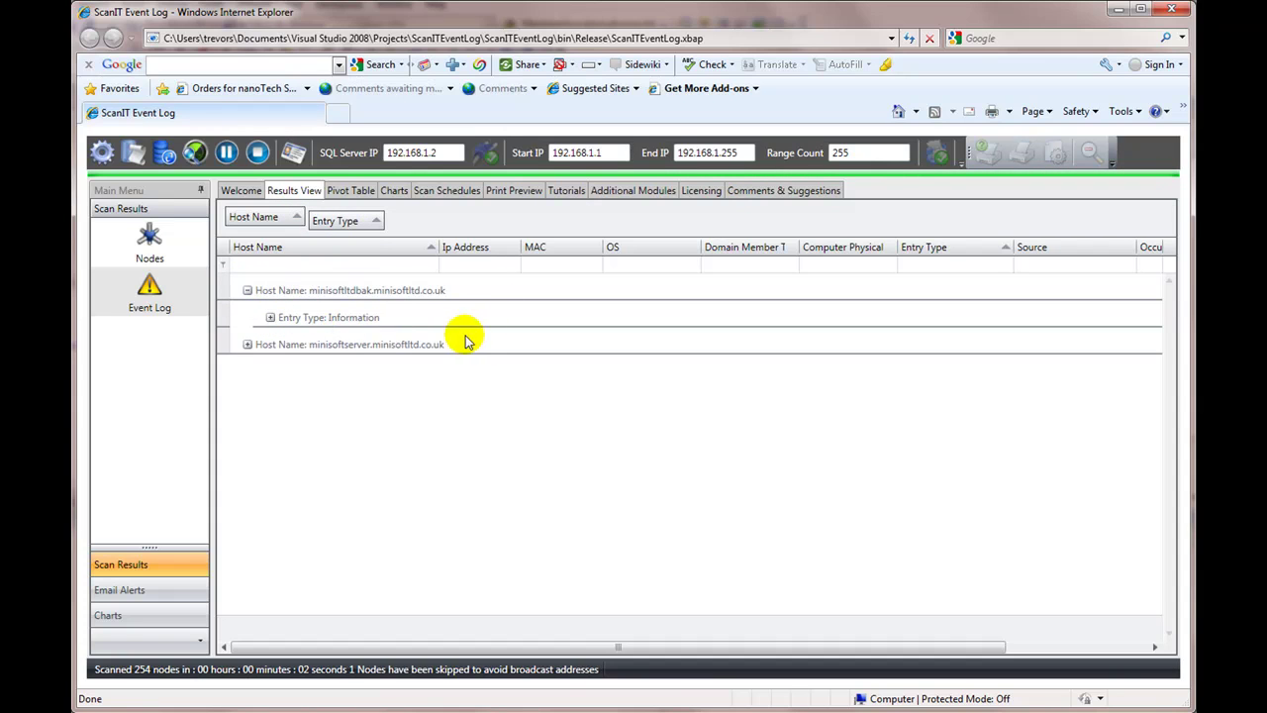
# Step: Check the Entry Type filter values without filtering, then expand minisoftltdbak's Information subgroup
pyautogui.click(362, 220)
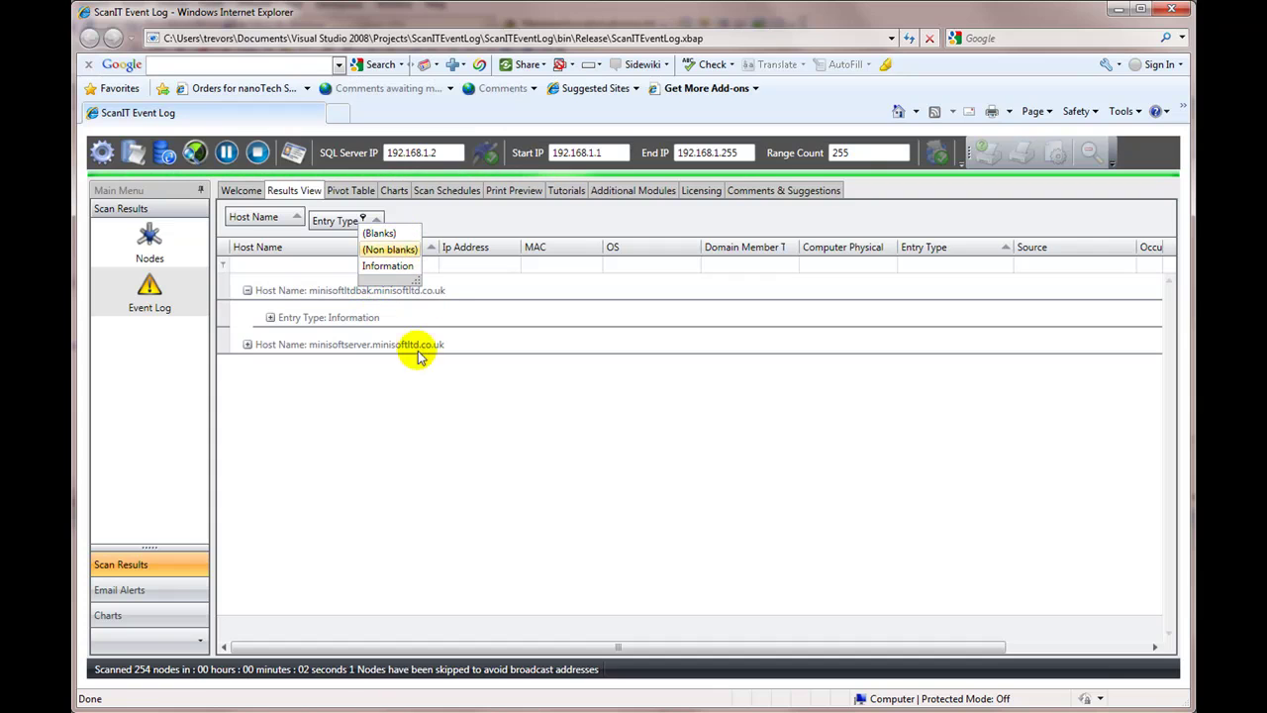
pyautogui.click(438, 390)
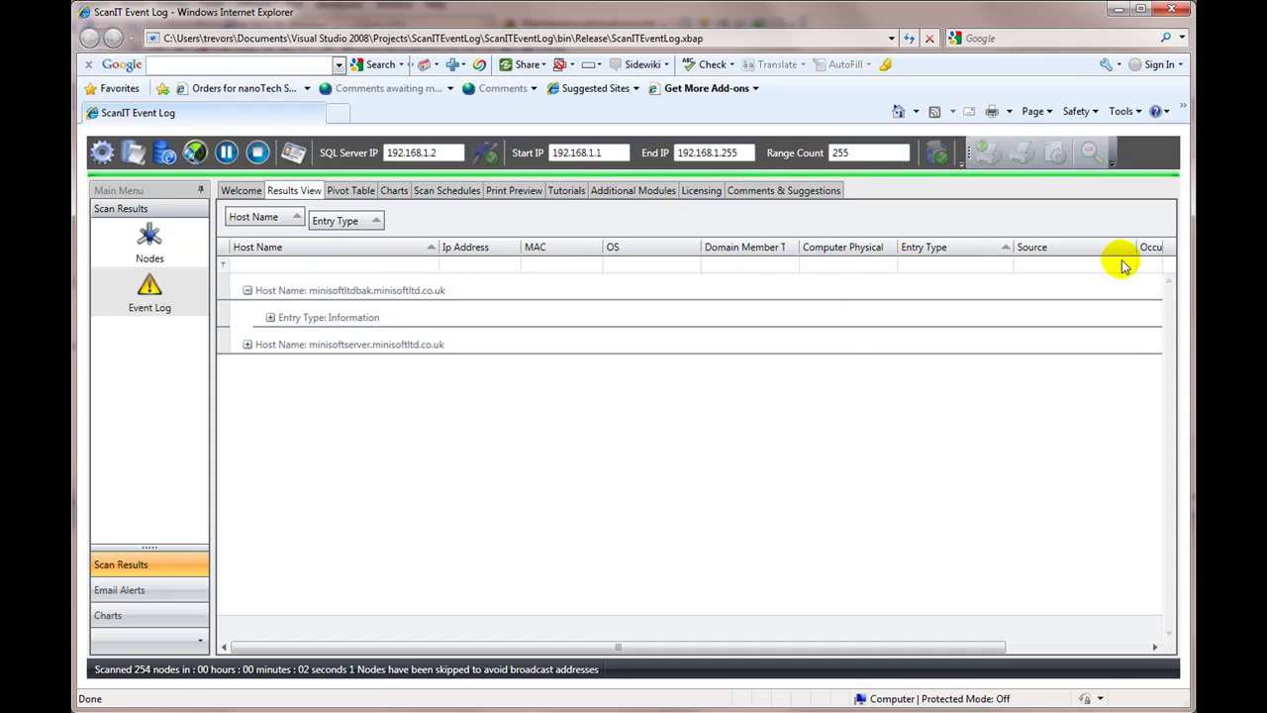
pyautogui.click(270, 317)
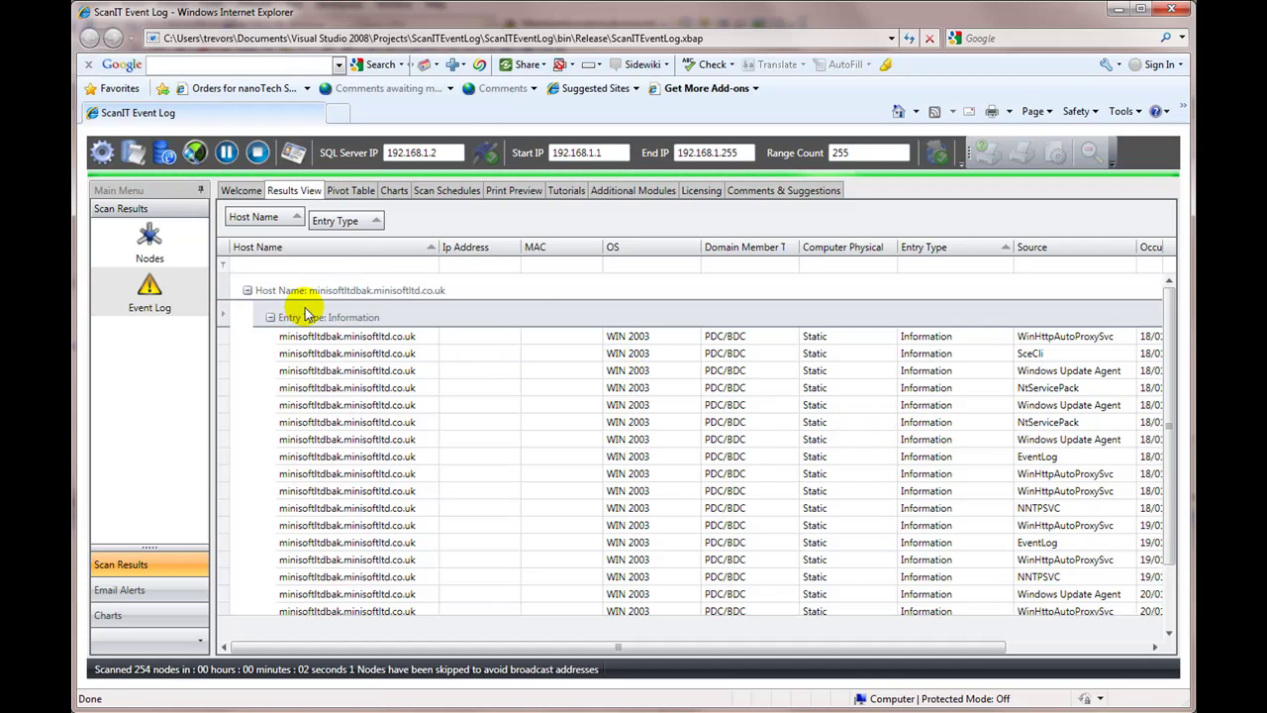
# Step: Remove the Entry Type grouping and group each host's events by Source instead
pyautogui.rightClick(343, 226)
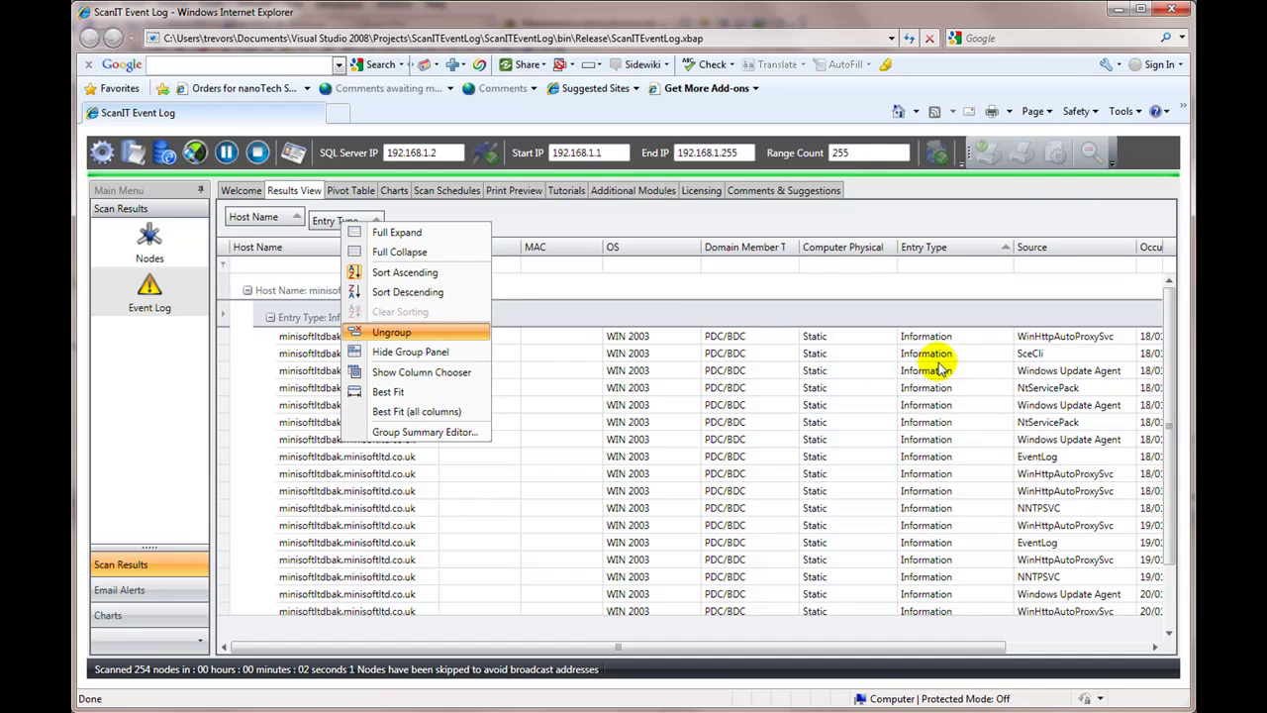
pyautogui.press('Return')
pyautogui.moveTo(1034, 247); pyautogui.dragTo(334, 219)
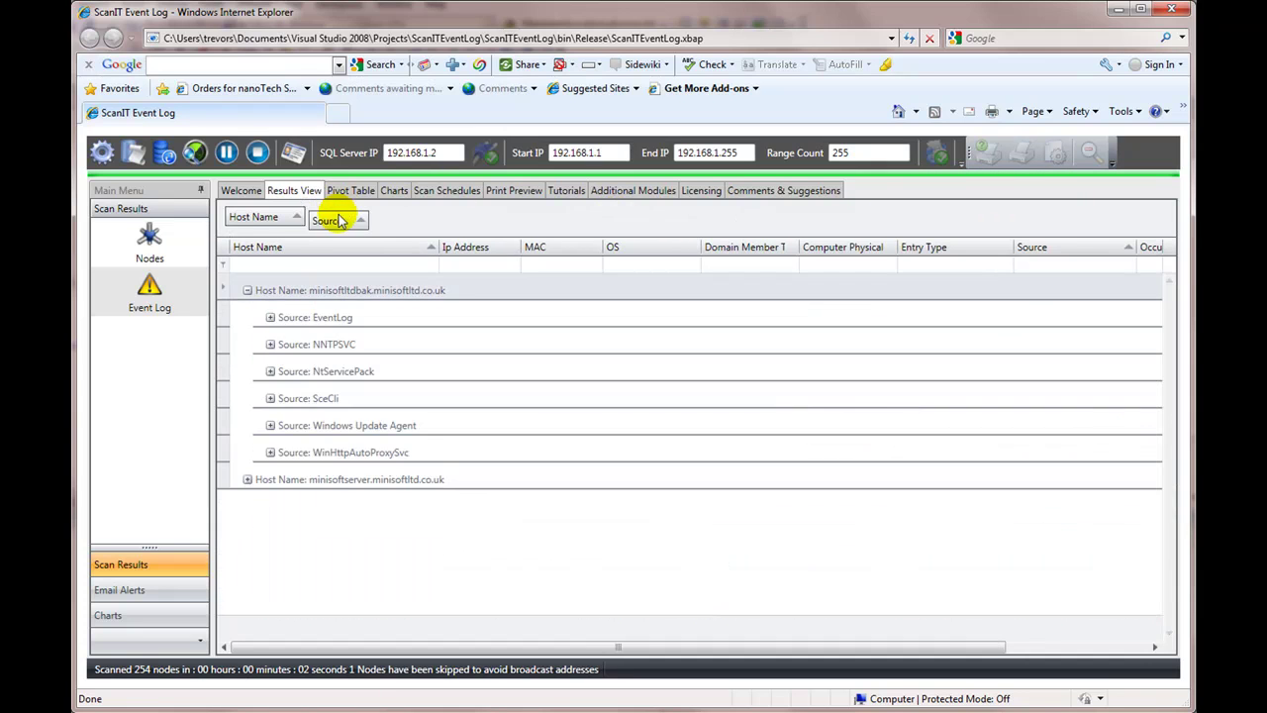
# Step: Expand the EventLog, NNTPSVC and NtServicePack source groups and select the minisoftserver host group
pyautogui.click(271, 318)
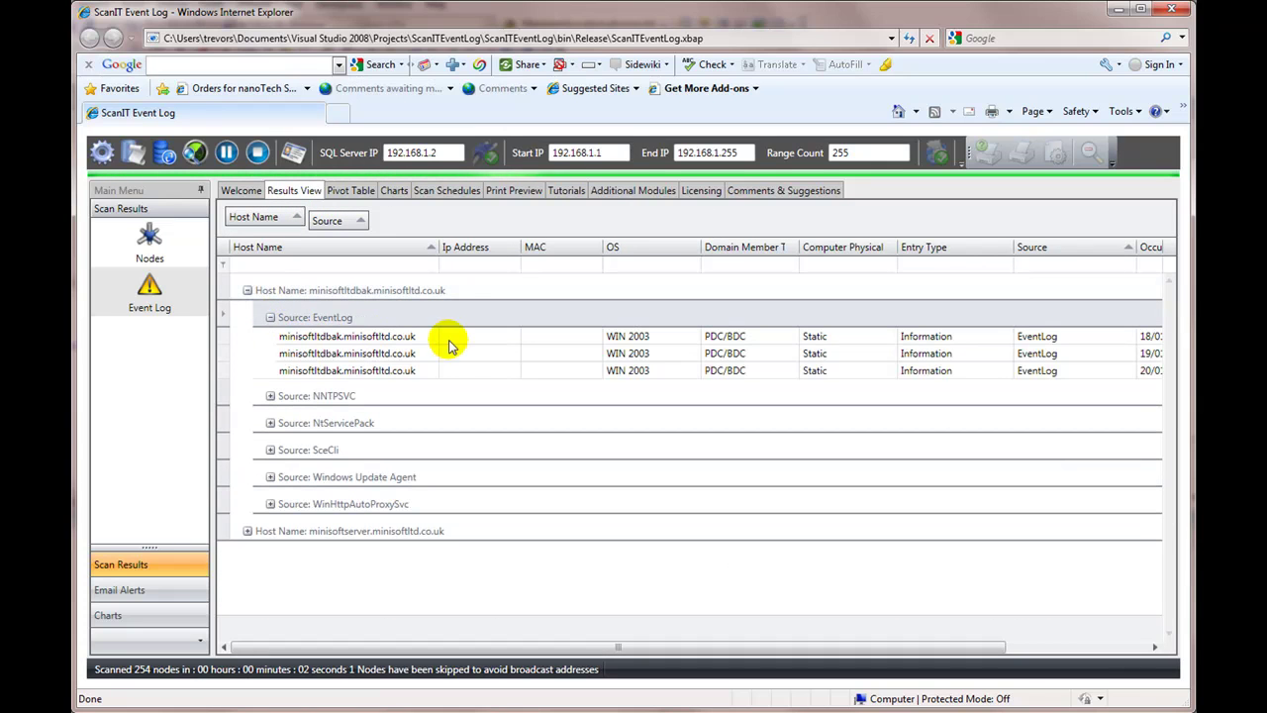
pyautogui.click(270, 396)
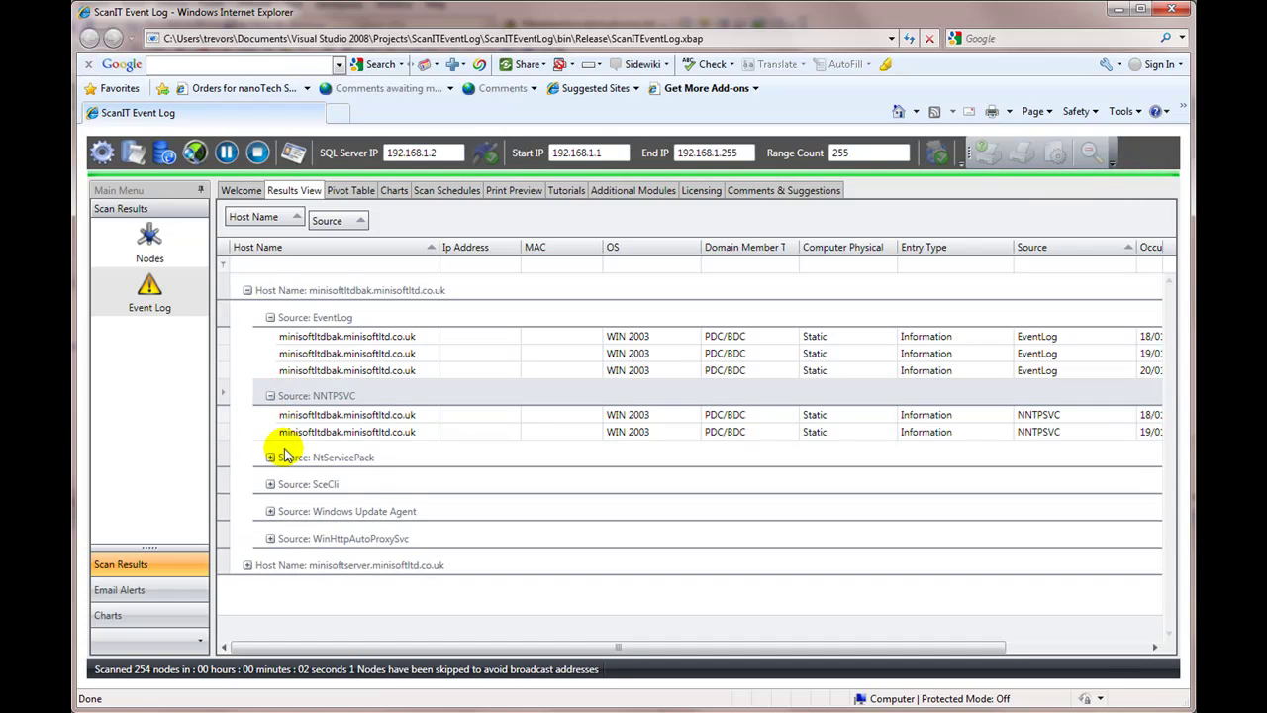
pyautogui.click(269, 458)
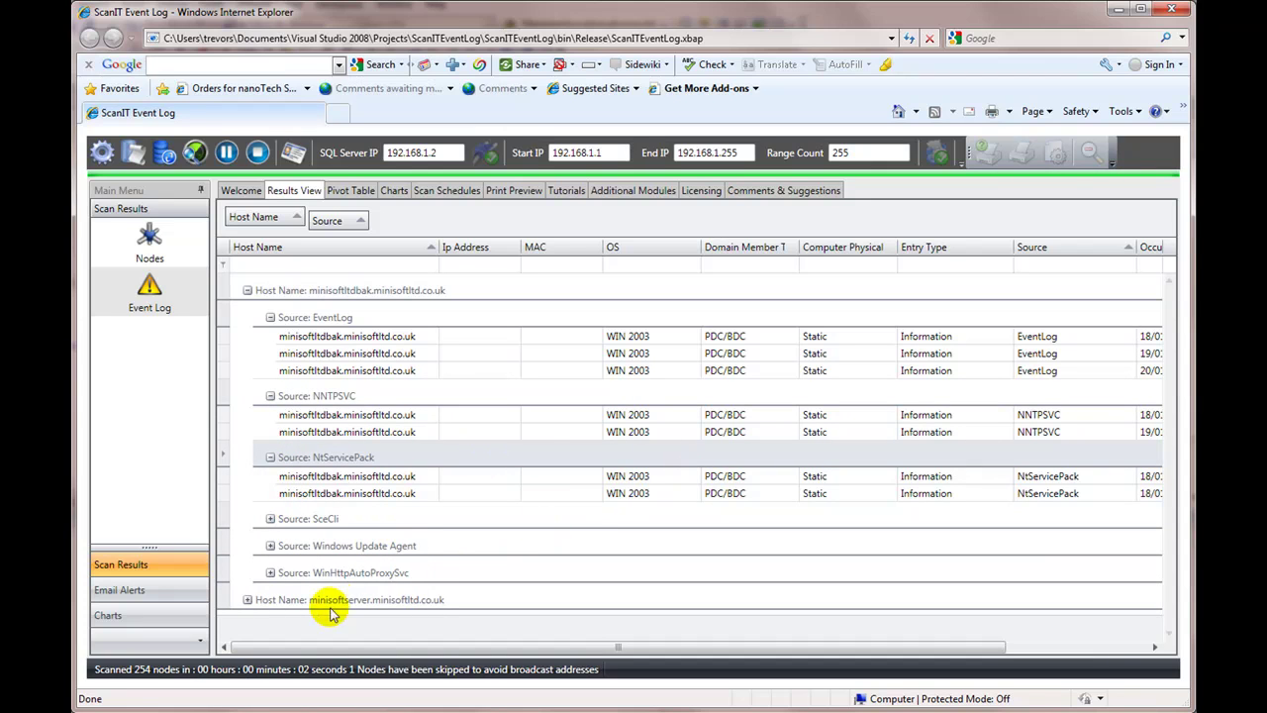
pyautogui.click(247, 599)
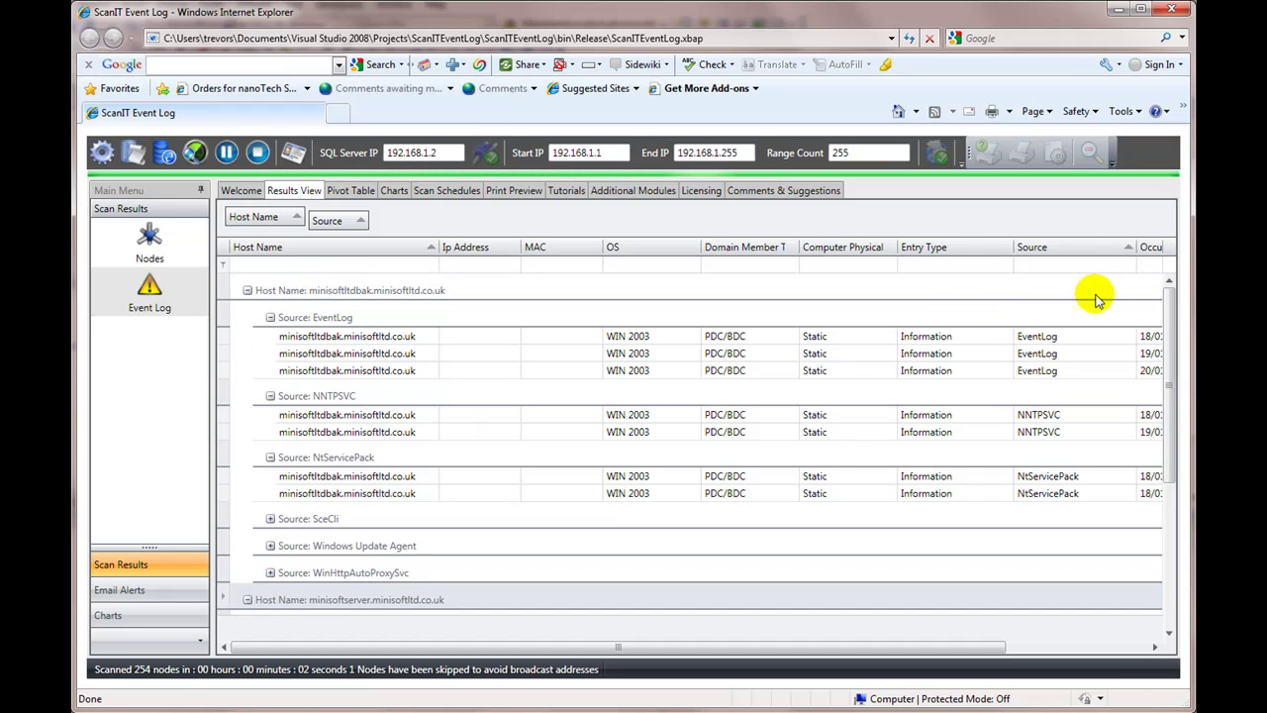
pyautogui.moveTo(1168, 312); pyautogui.dragTo(941, 221)
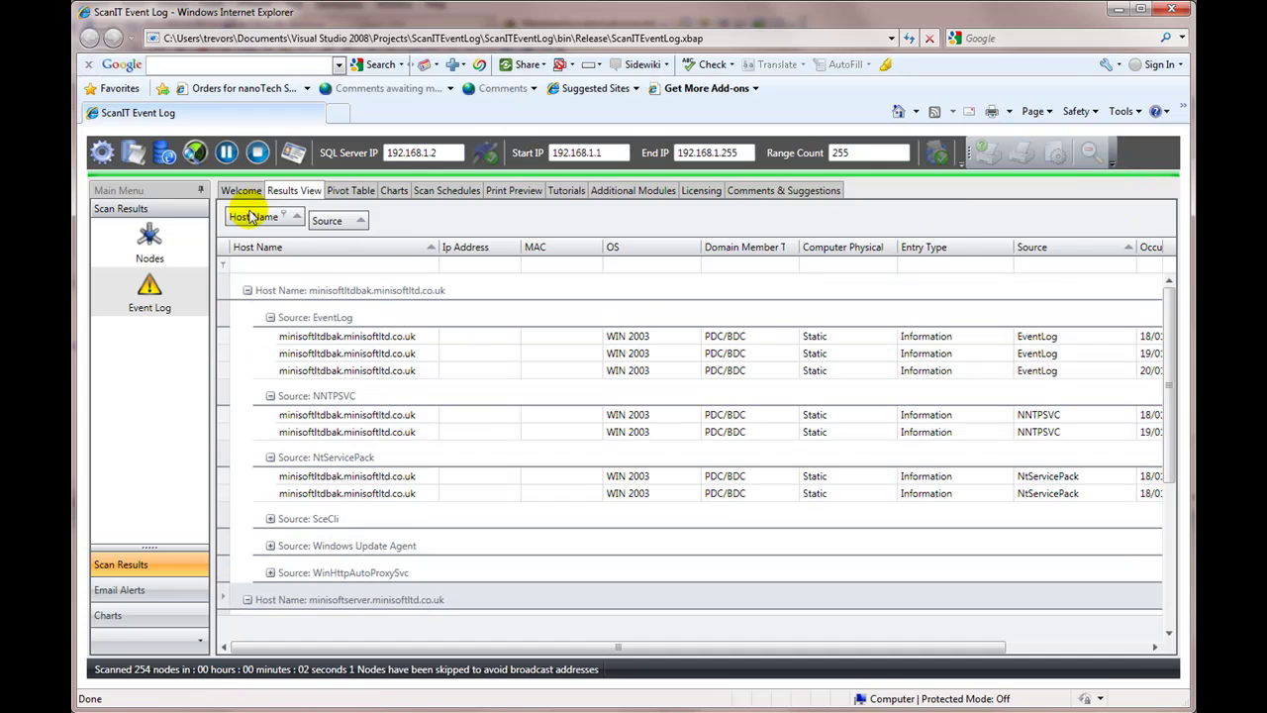
# Step: Make Source the top grouping above Host Name and expand EventLog for both hosts
pyautogui.moveTo(252, 217); pyautogui.dragTo(466, 345)
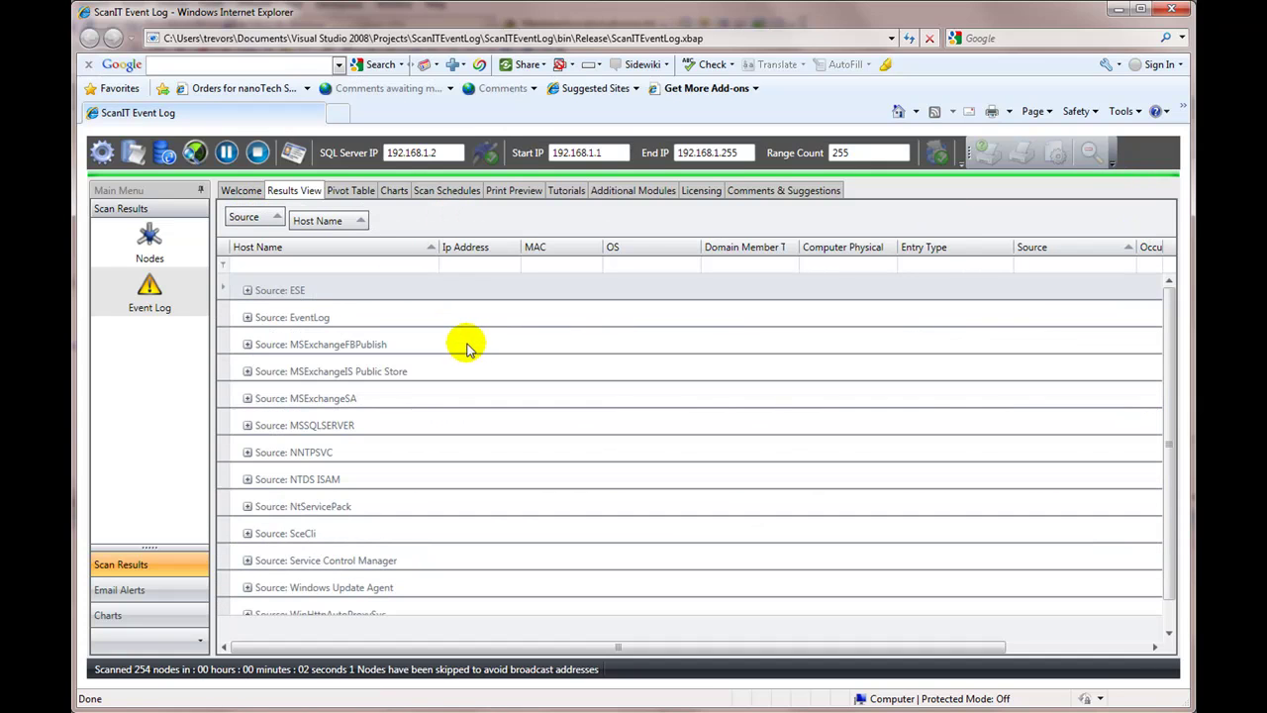
pyautogui.click(246, 320)
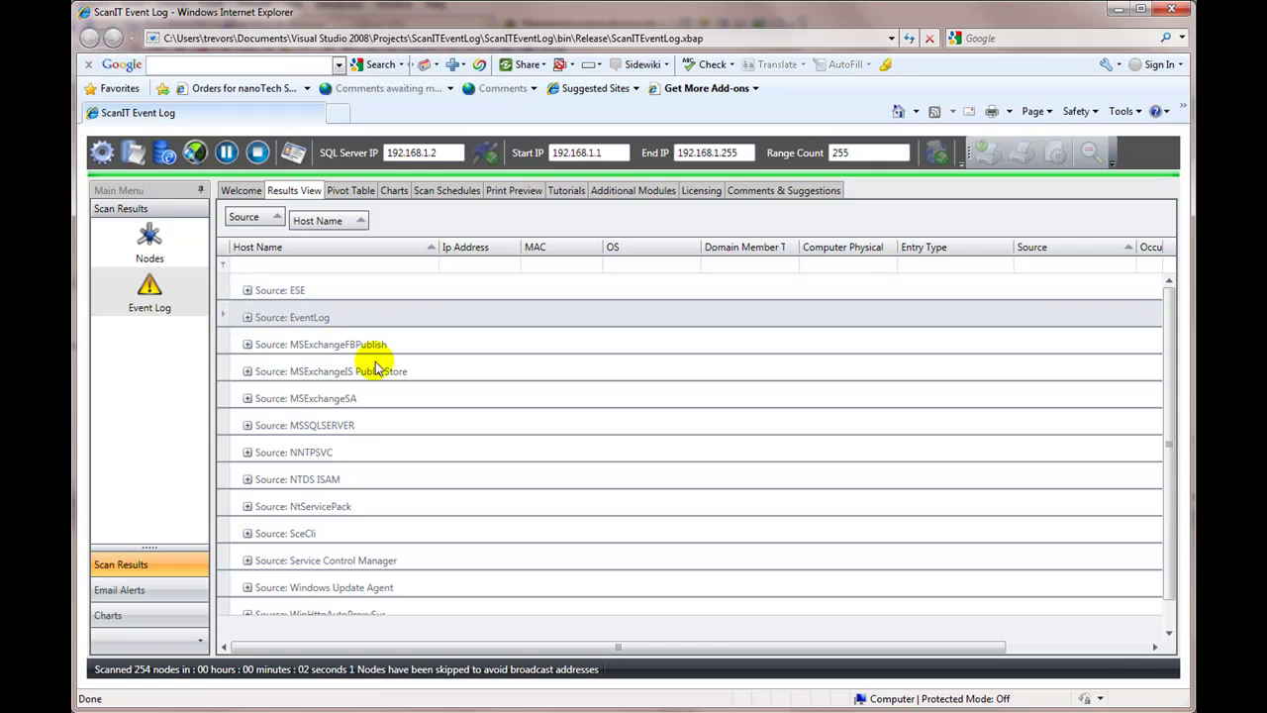
pyautogui.click(248, 317)
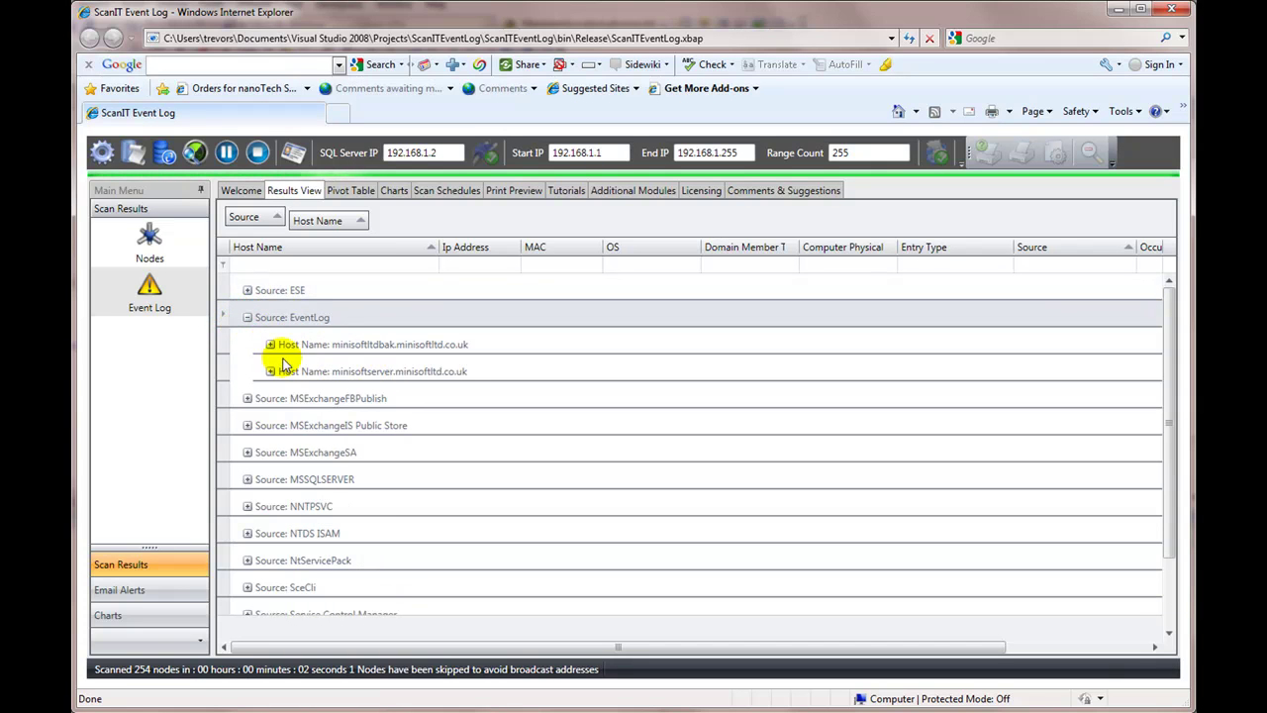
pyautogui.click(269, 343)
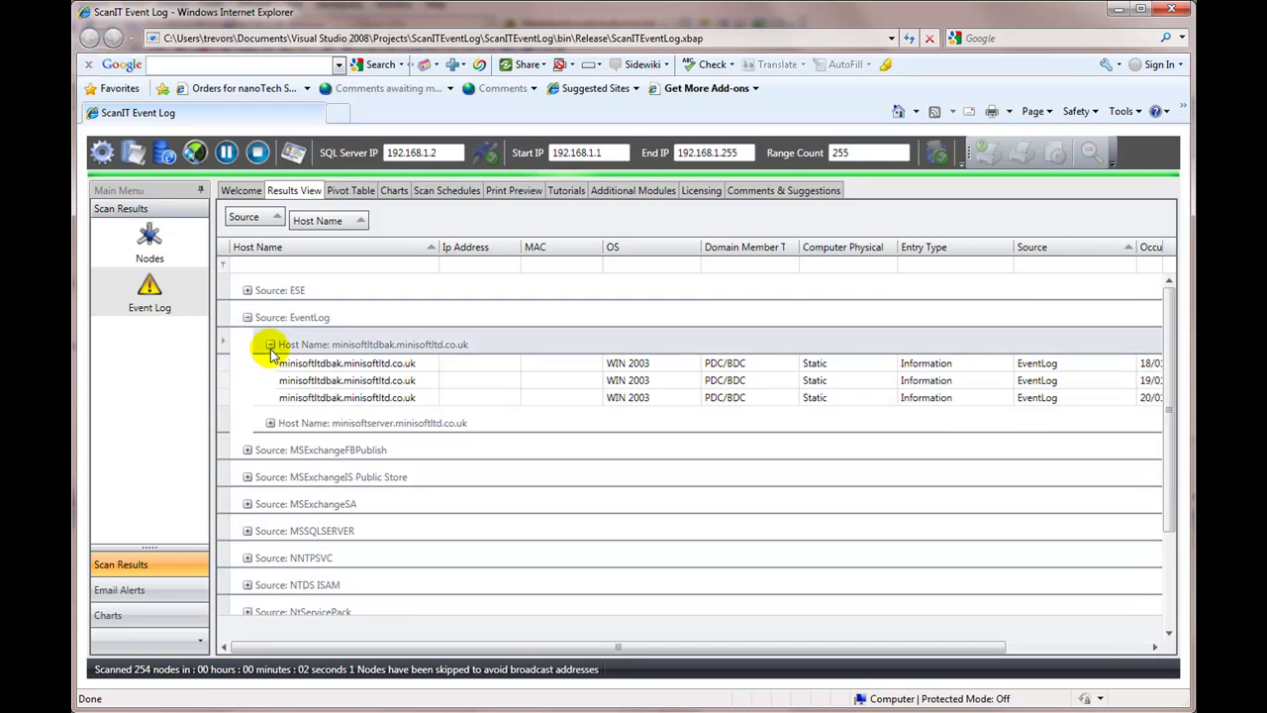
pyautogui.click(269, 422)
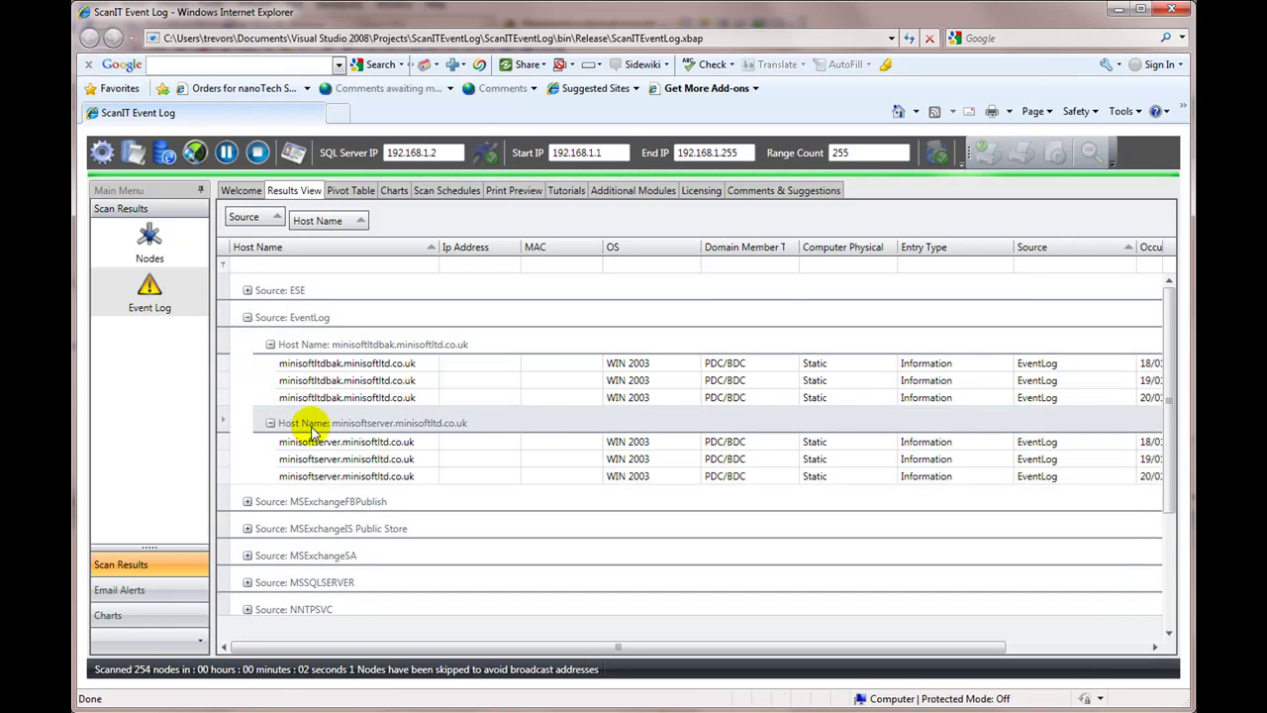
# Step: Show the system uptime messages for three EventLog rows under each host
pyautogui.click(653, 368)
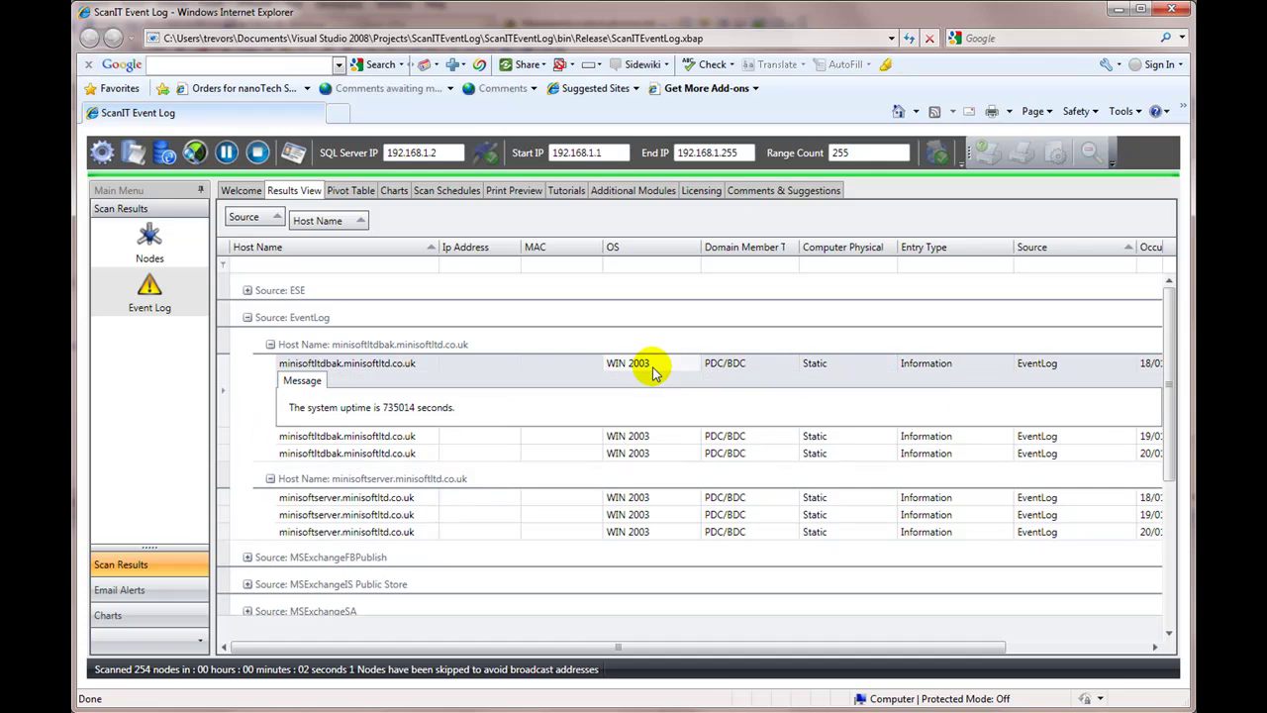
pyautogui.click(642, 440)
pyautogui.click(648, 454)
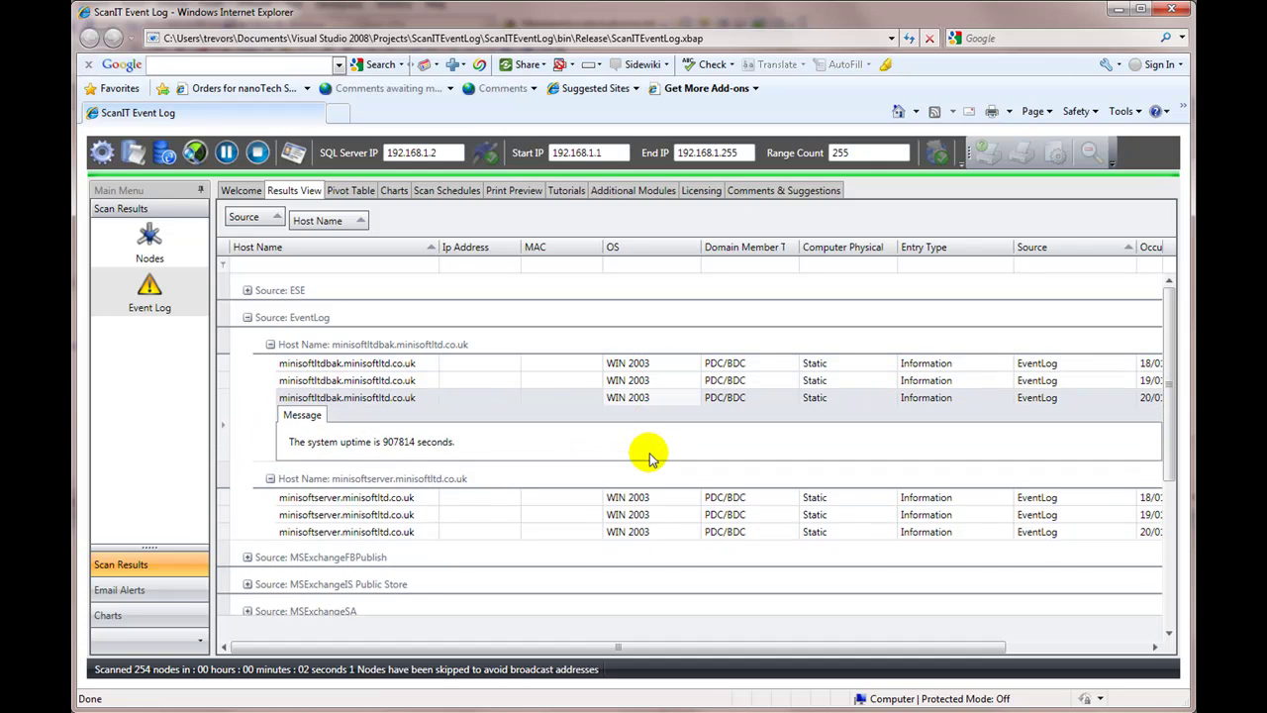
pyautogui.click(665, 499)
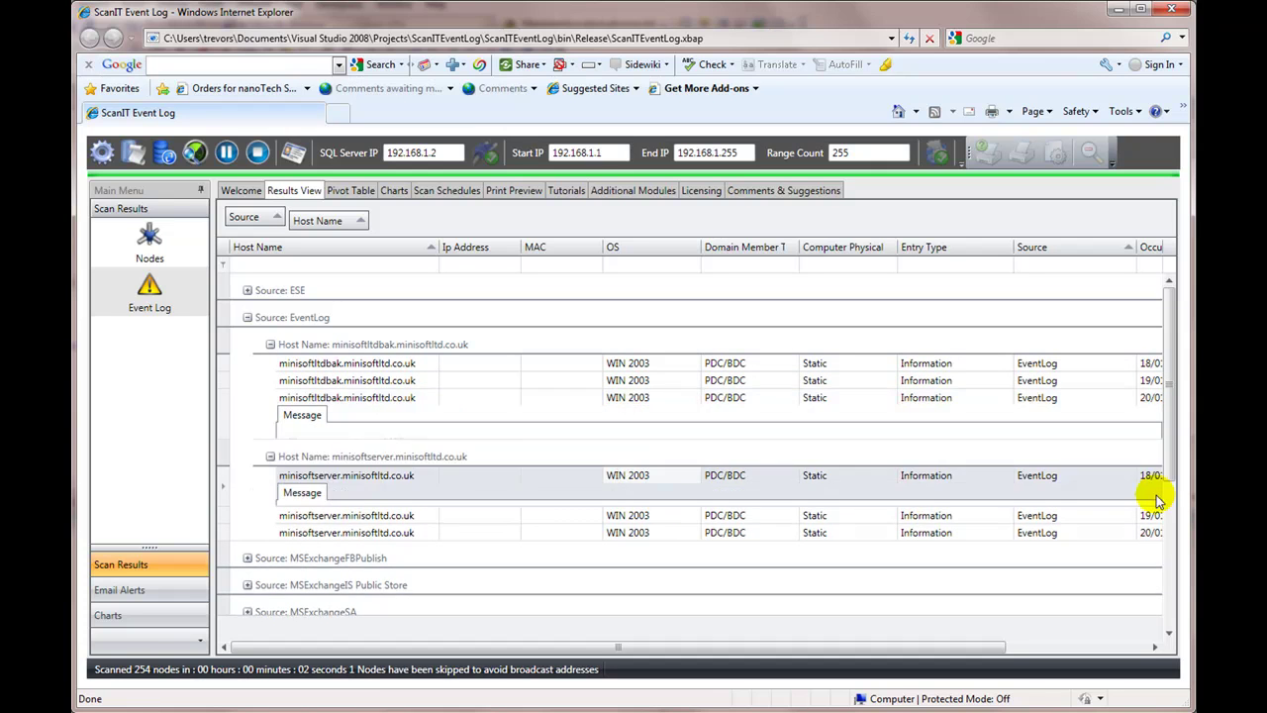
pyautogui.click(633, 516)
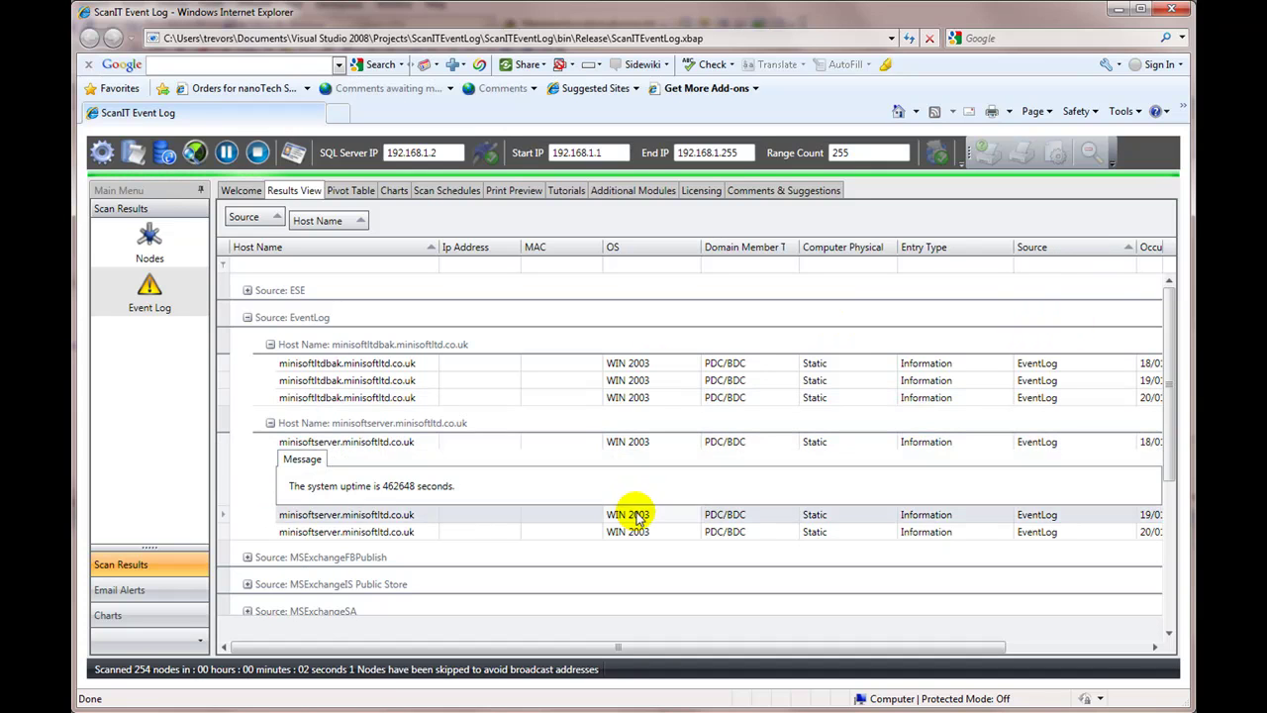
pyautogui.click(628, 534)
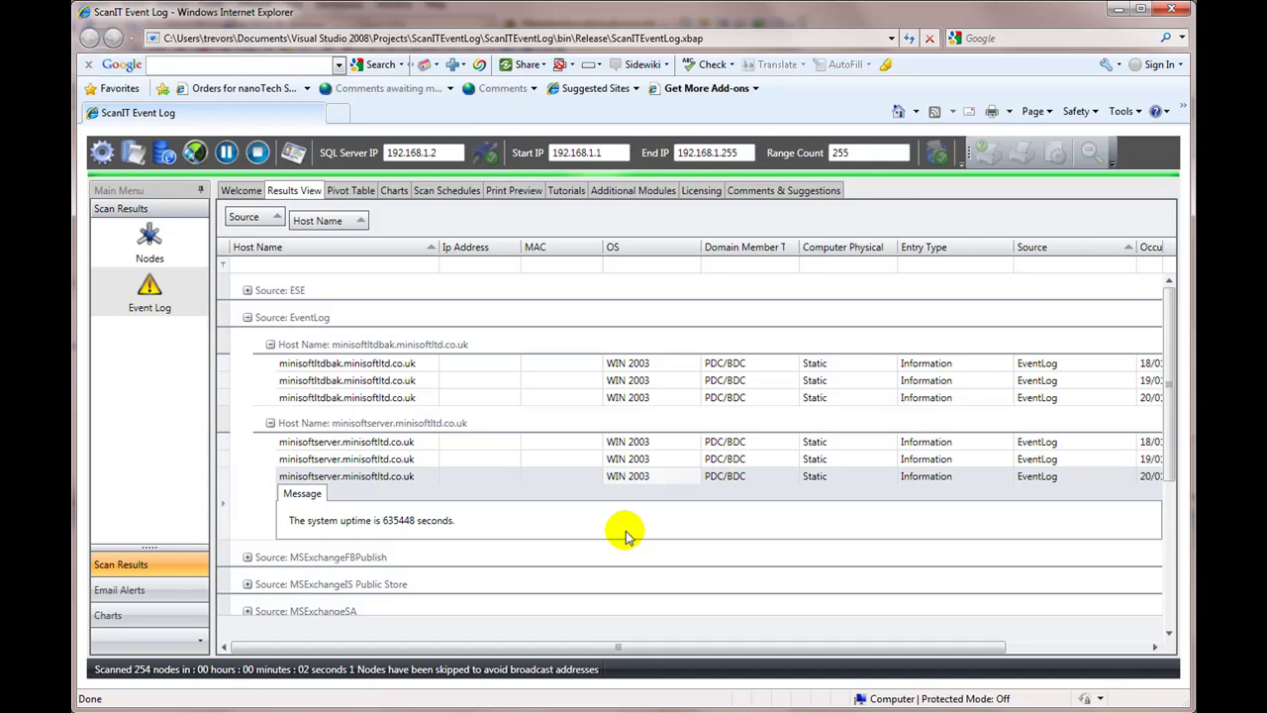